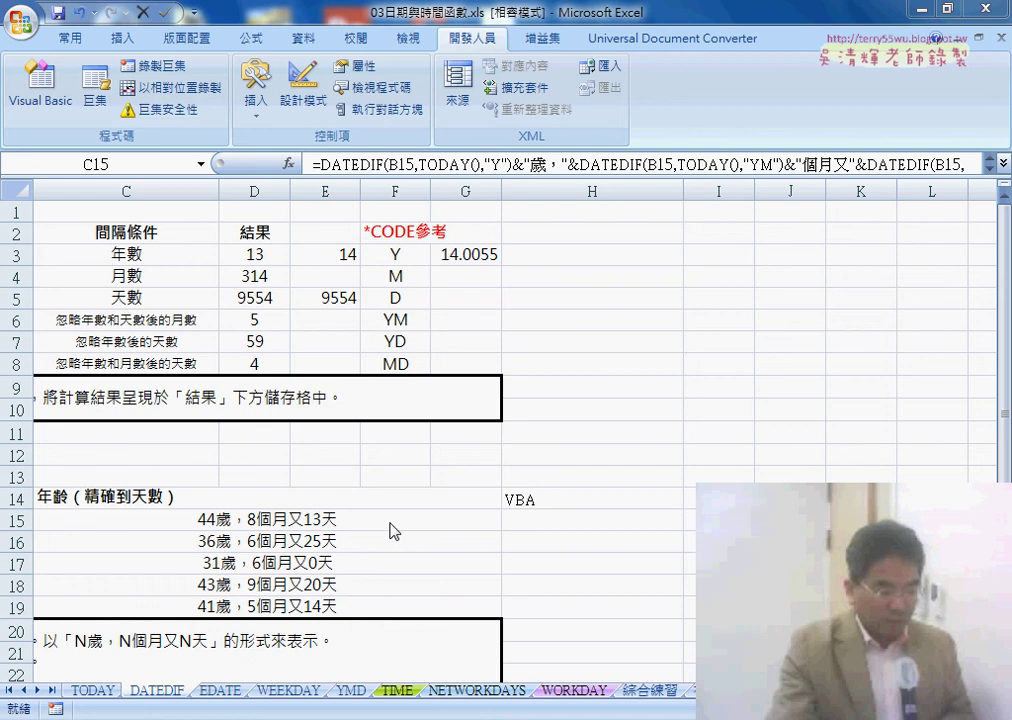
Select H15:H19, run the 年齡 macro, and check the DATEDIF age formula it wrote into H15.
left_click(534, 527)
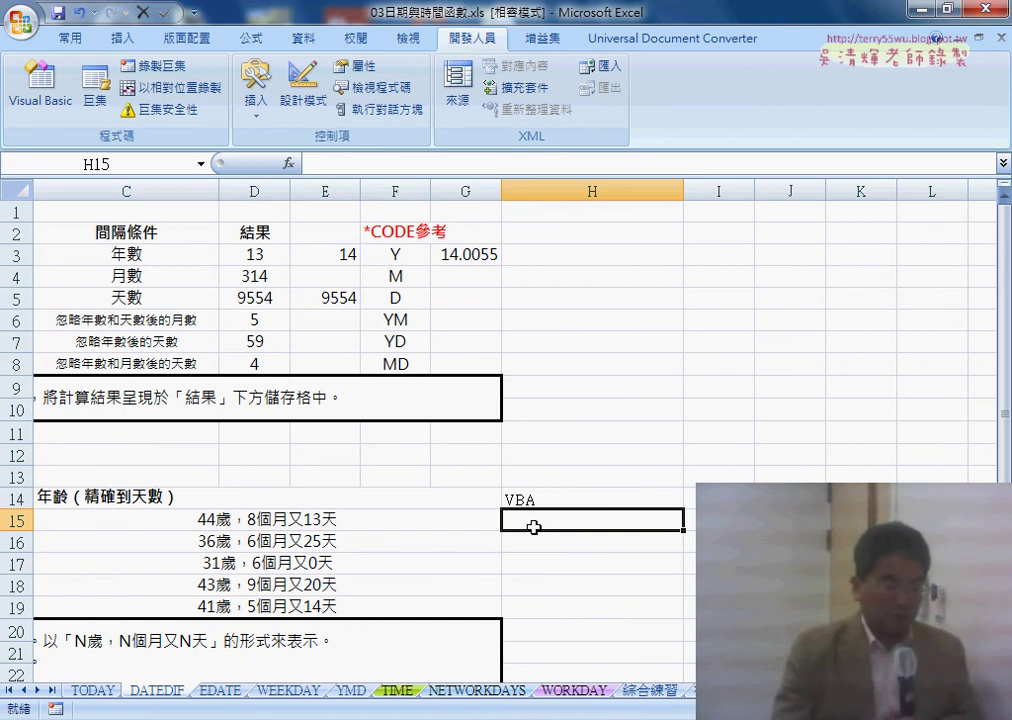
left_click(439, 525)
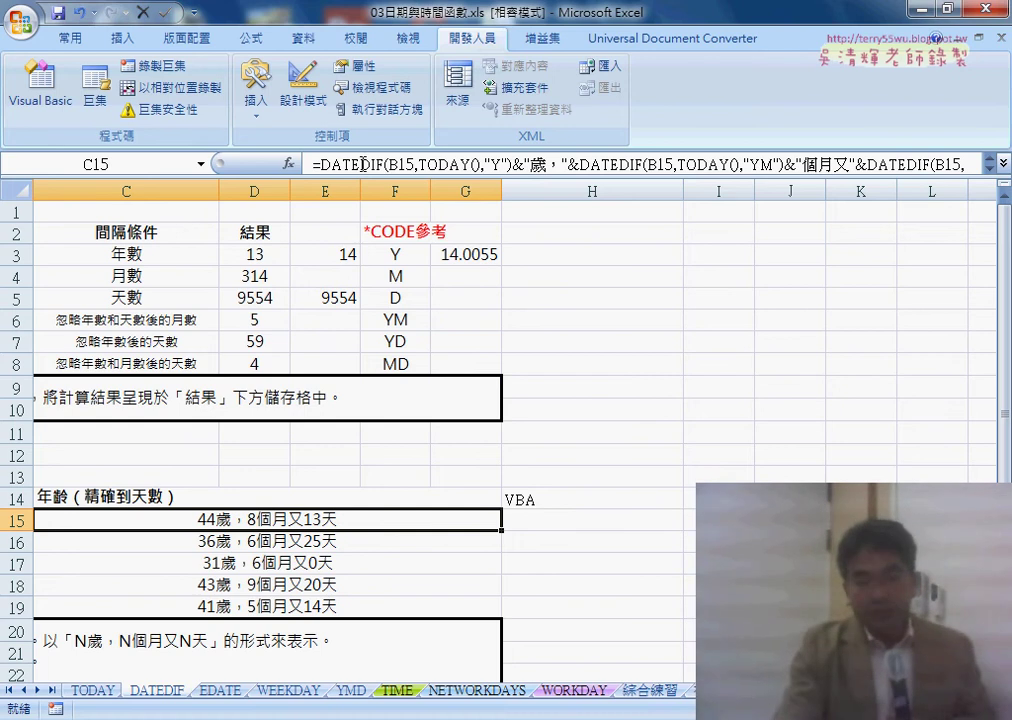
left_click_drag(585, 519, 586, 614)
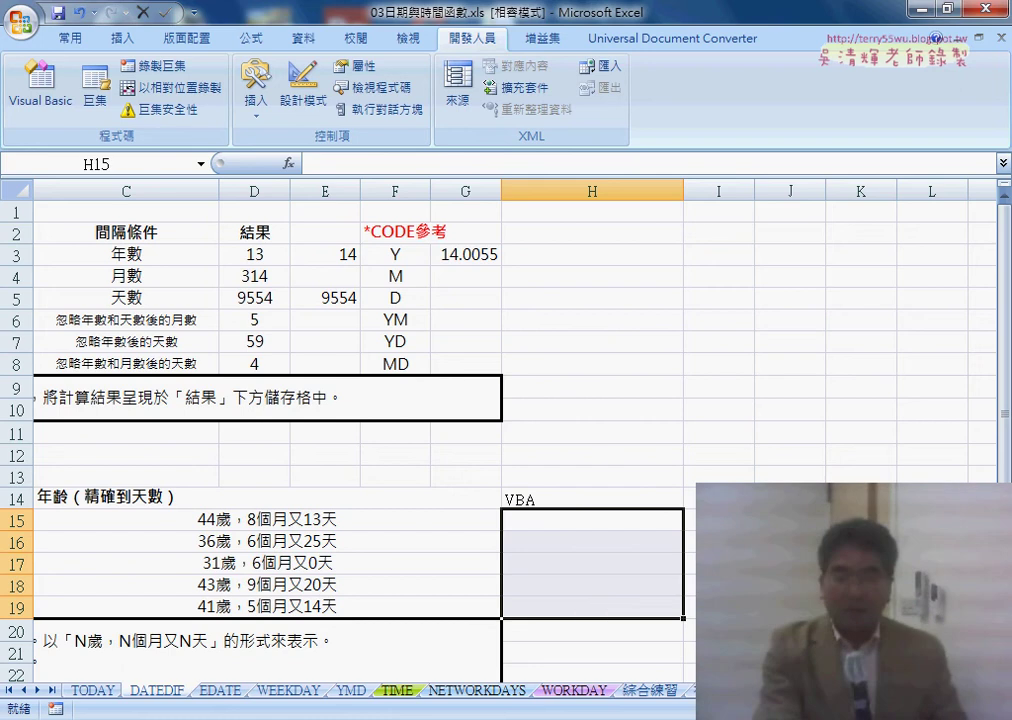
left_click(720, 519)
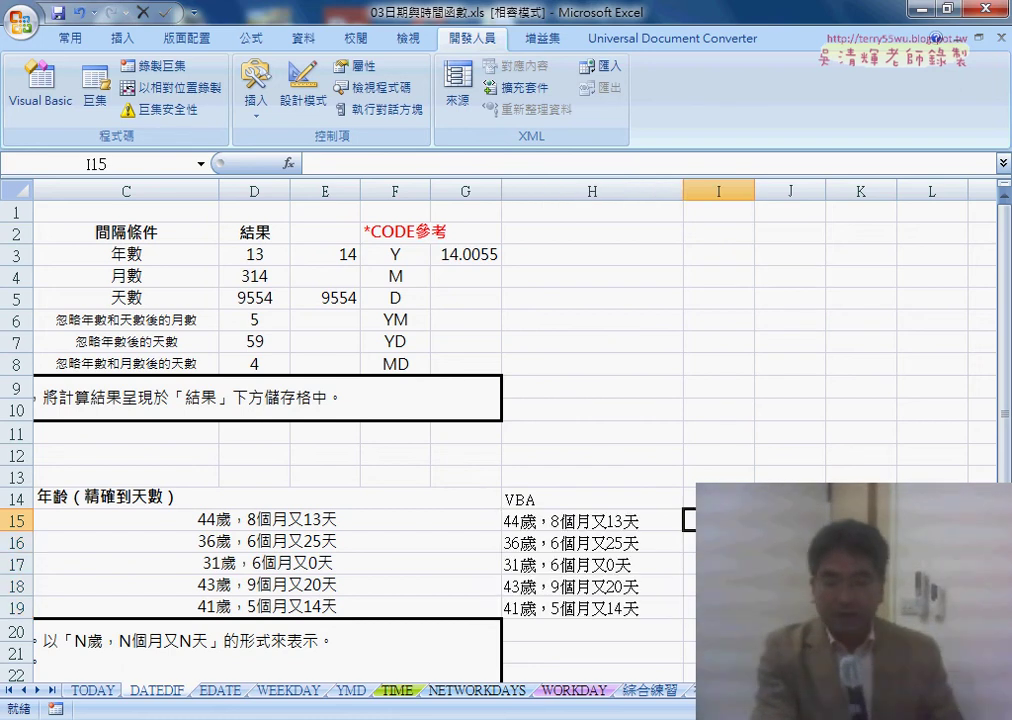
left_click(580, 527)
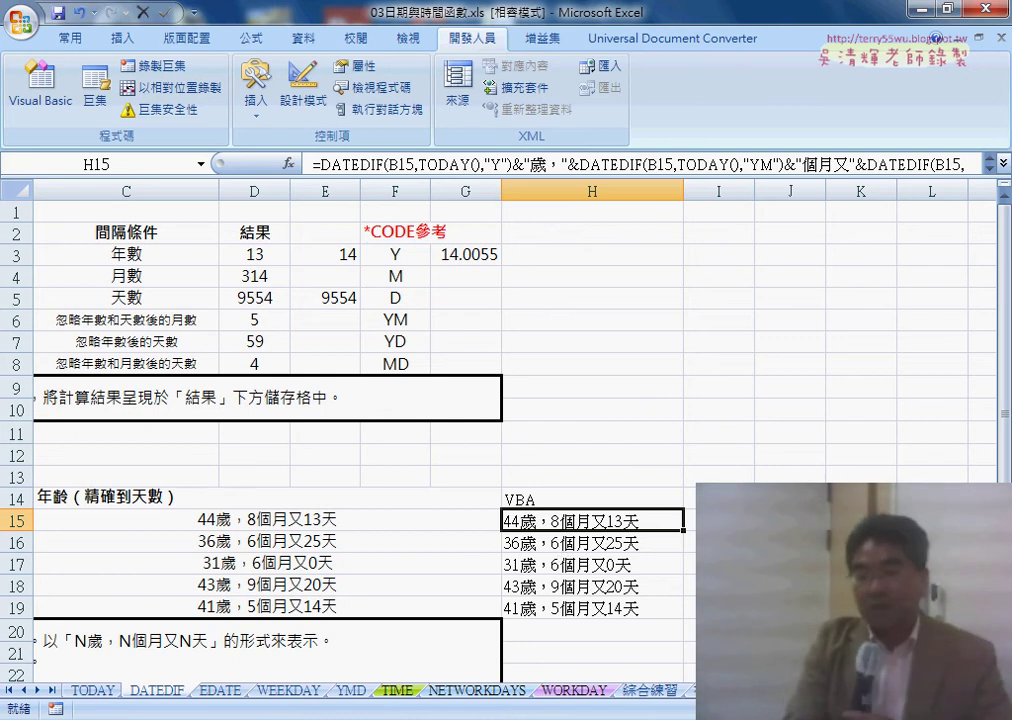
Delete rows 20–22, which hold the problem-description text.
scroll(500, 430, "left", 2)
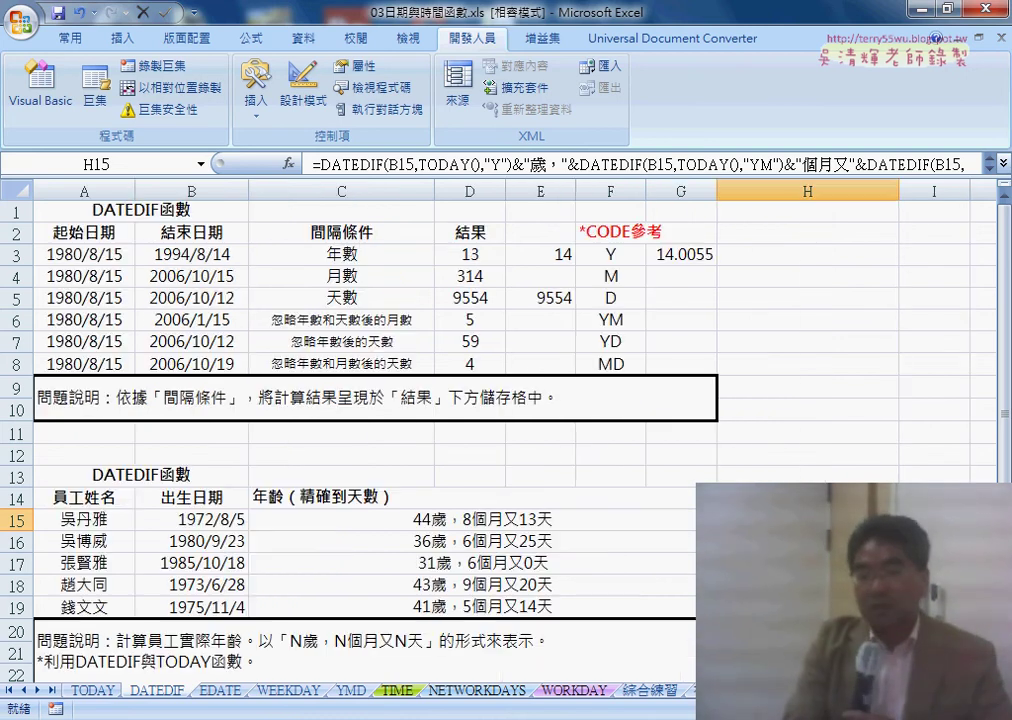
left_click(14, 520)
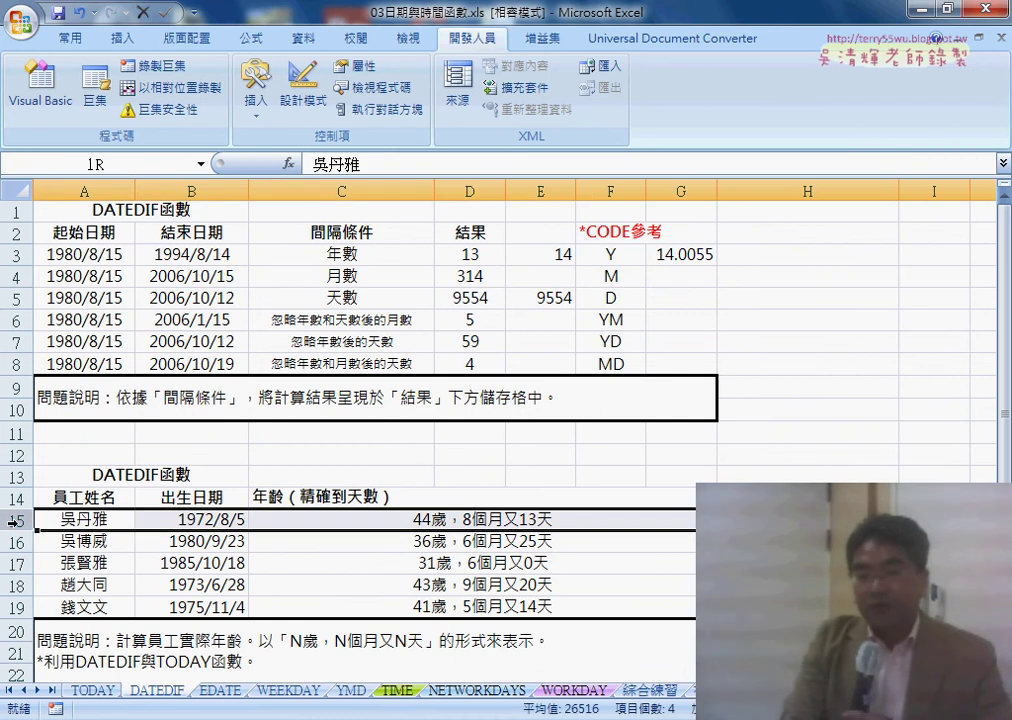
left_click(12, 607)
scroll(10, 607, "down", 2)
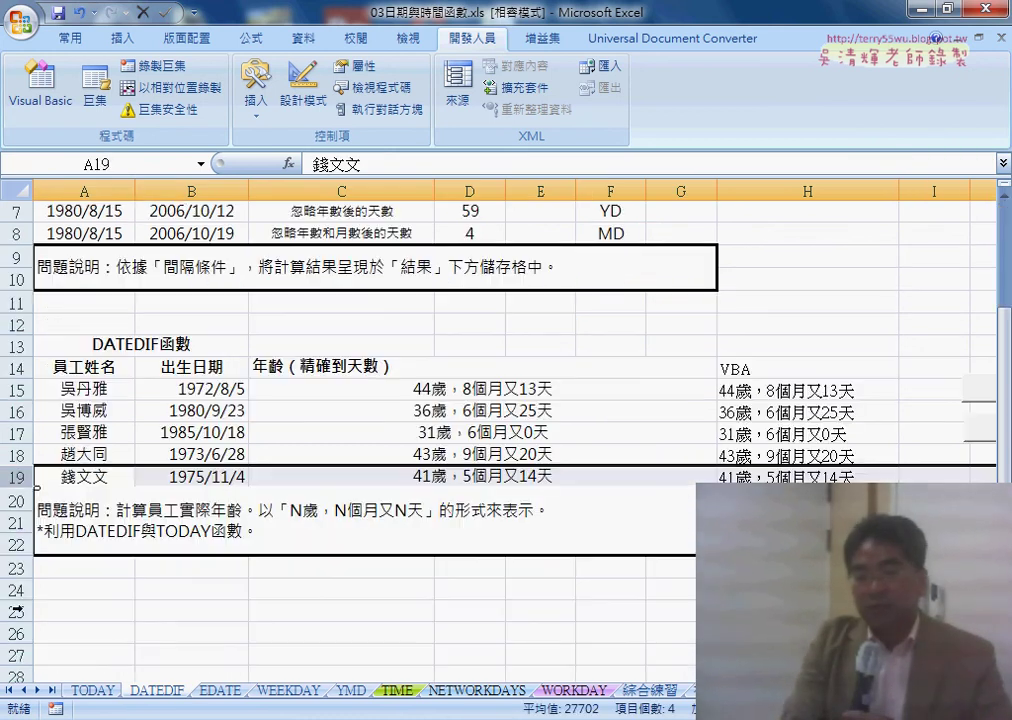
left_click_drag(14, 500, 14, 545)
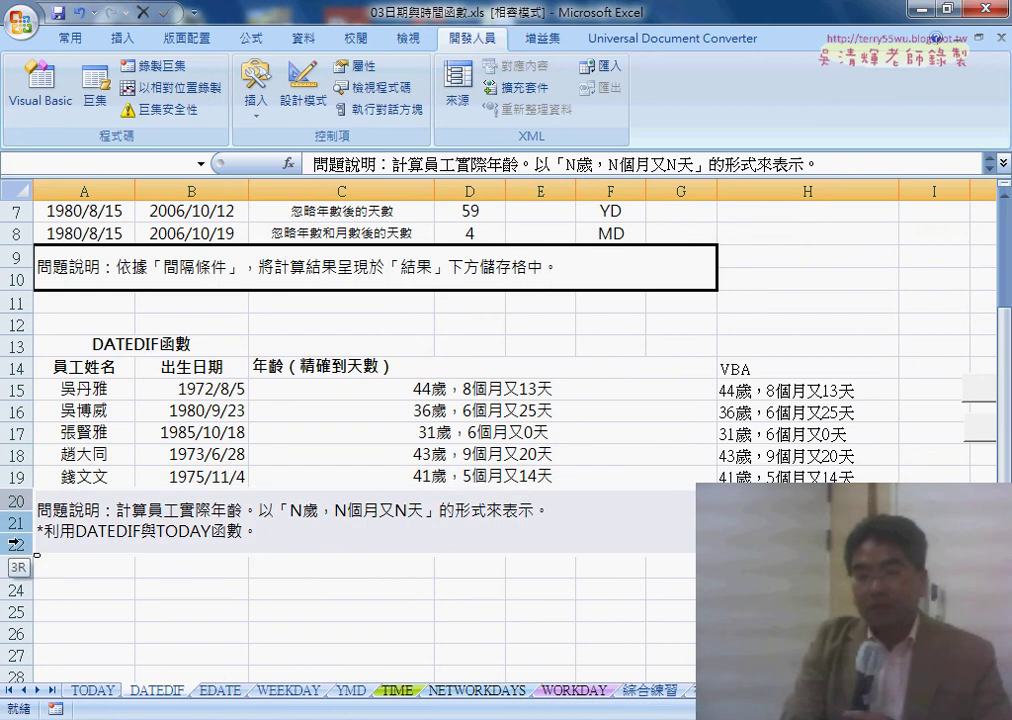
right_click(155, 540)
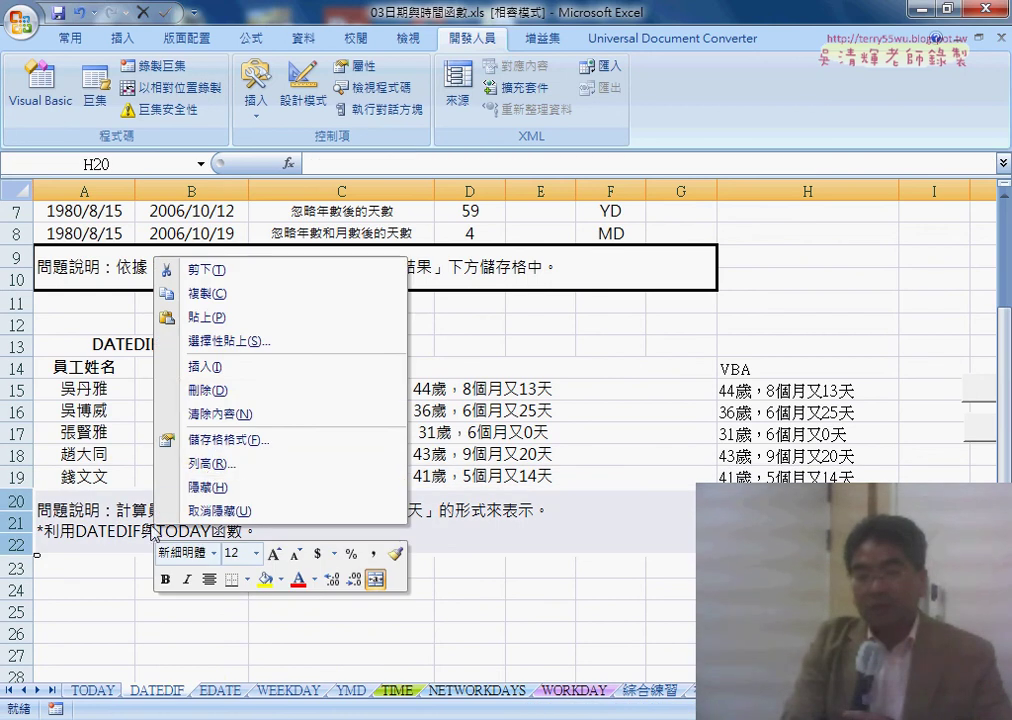
left_click(213, 393)
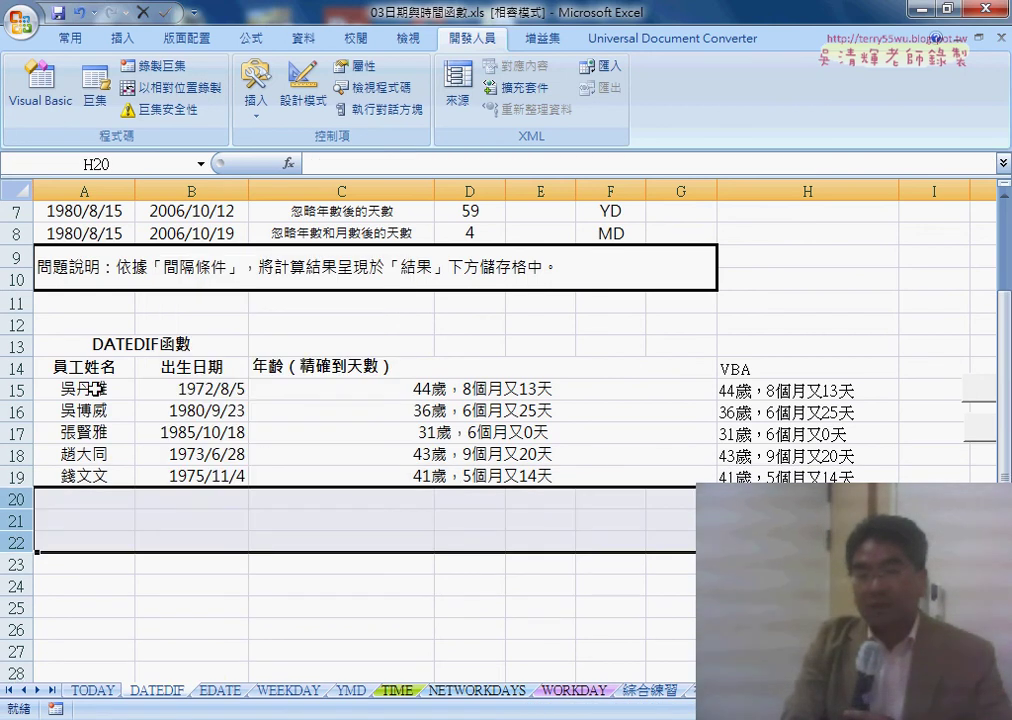
Review the employee list and the DATEDIF formula stored in H15 of column H.
left_click(95, 389)
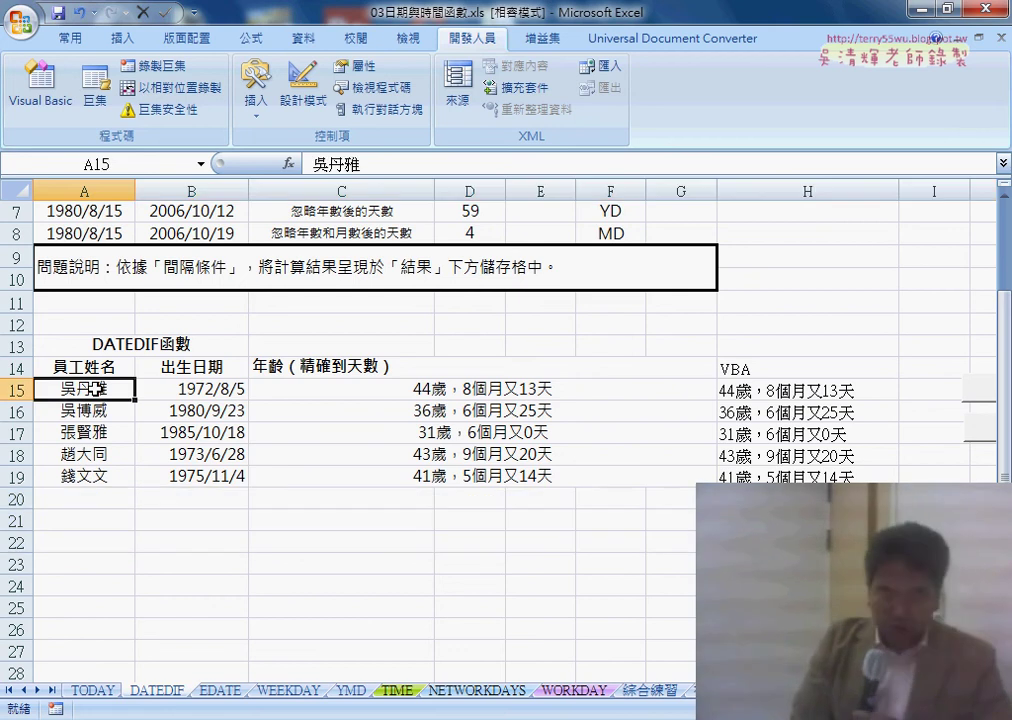
key("ctrl+Down")
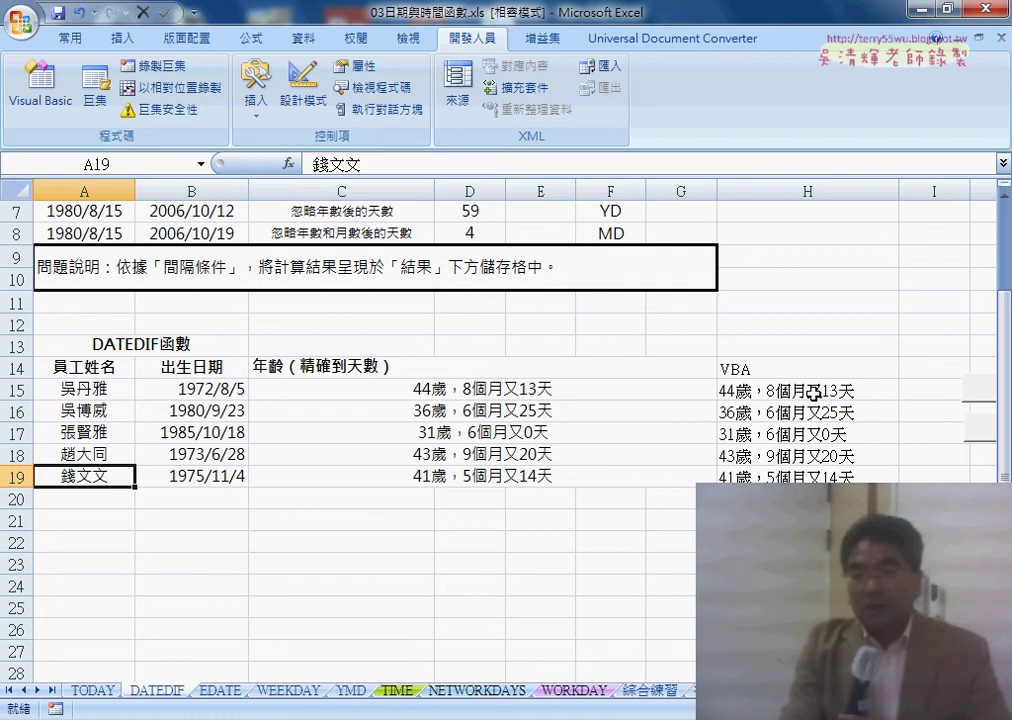
left_click(813, 392)
left_click(813, 188)
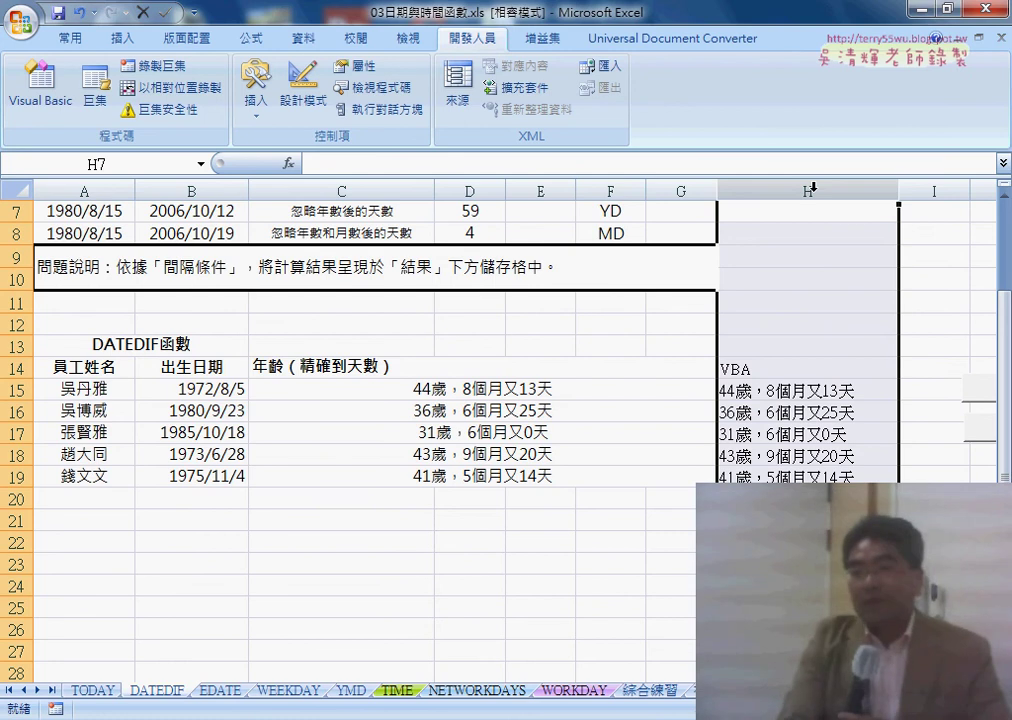
left_click(831, 392)
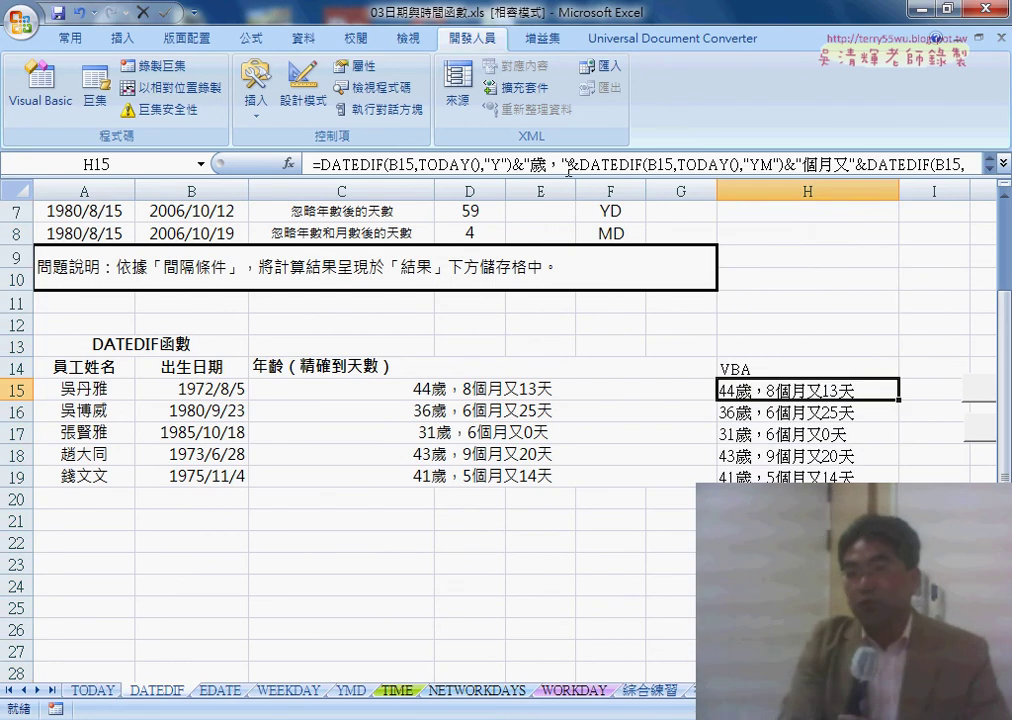
Open the 年齡 button's macro code in Module1 through Assign Macro > Edit.
scroll(500, 400, "right", 2)
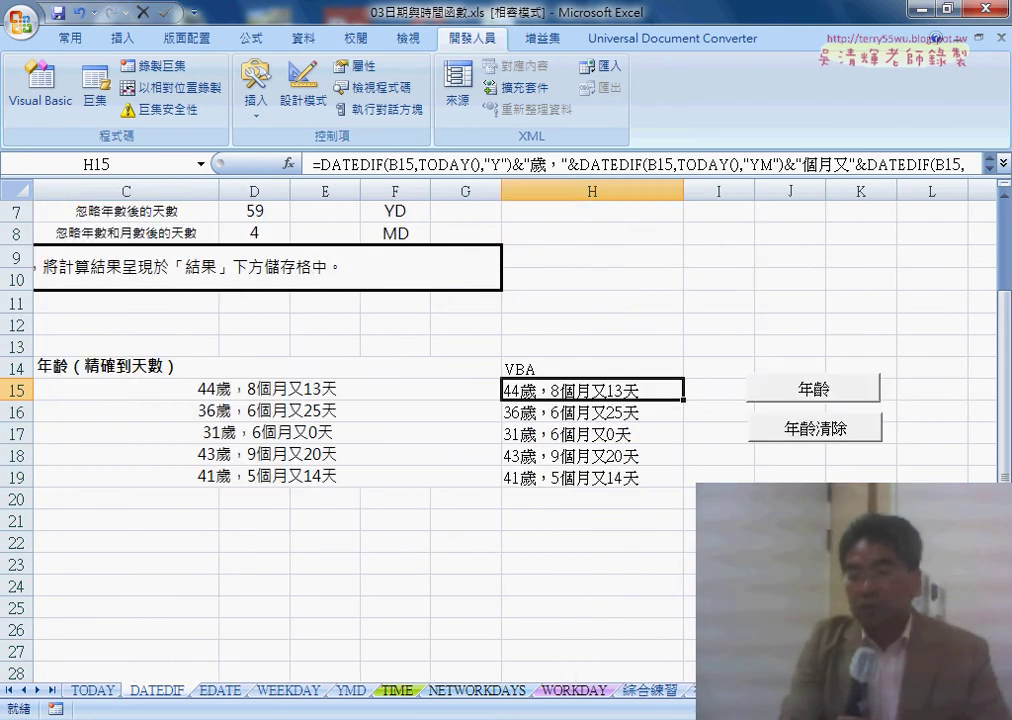
right_click(812, 388)
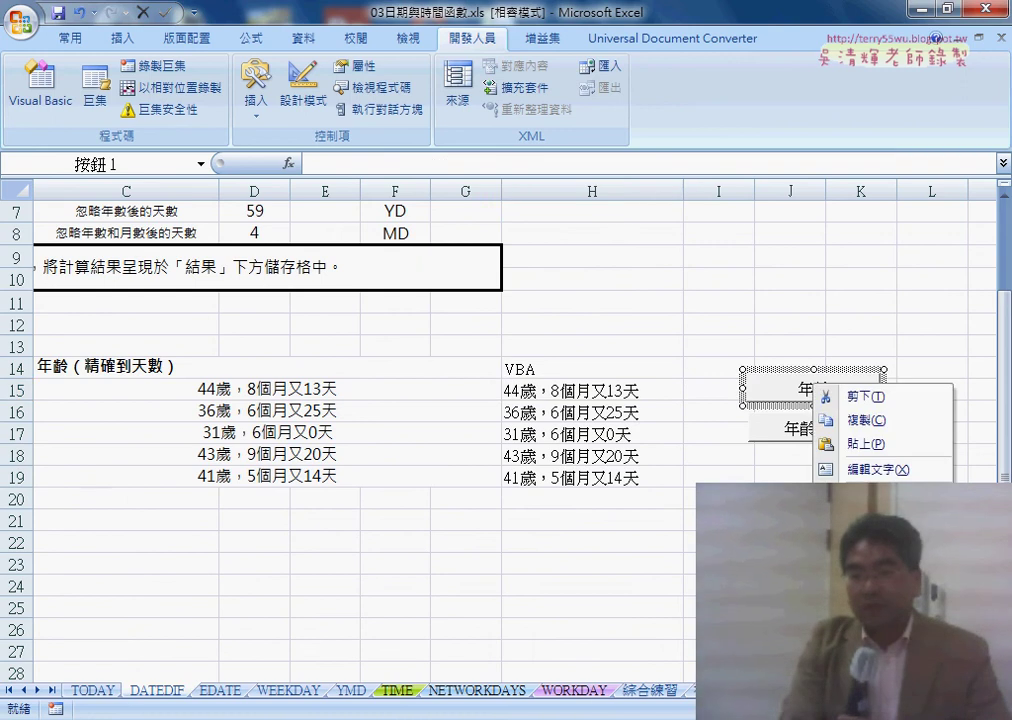
left_click(870, 545)
left_click(899, 427)
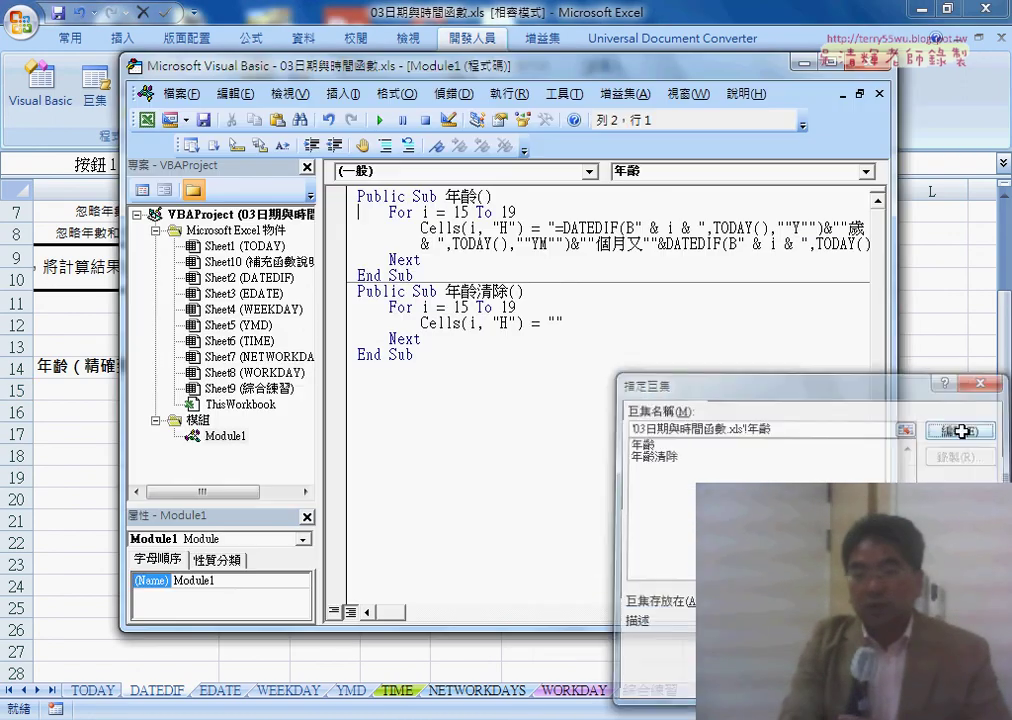
left_click(222, 437)
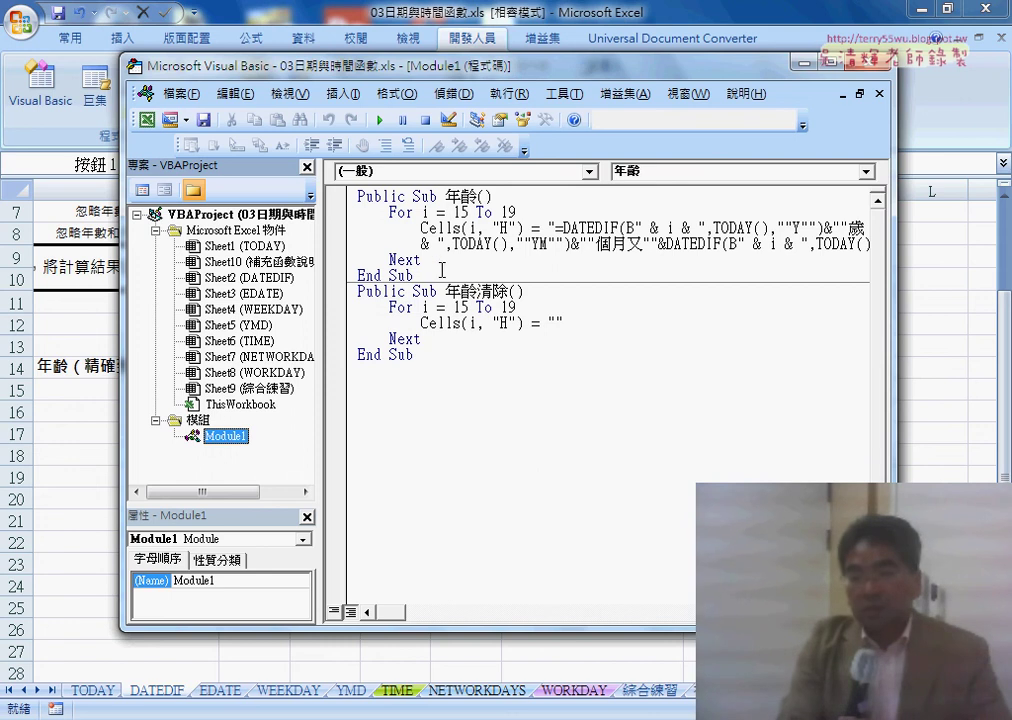
left_click_drag(441, 270, 355, 195)
left_click(464, 195)
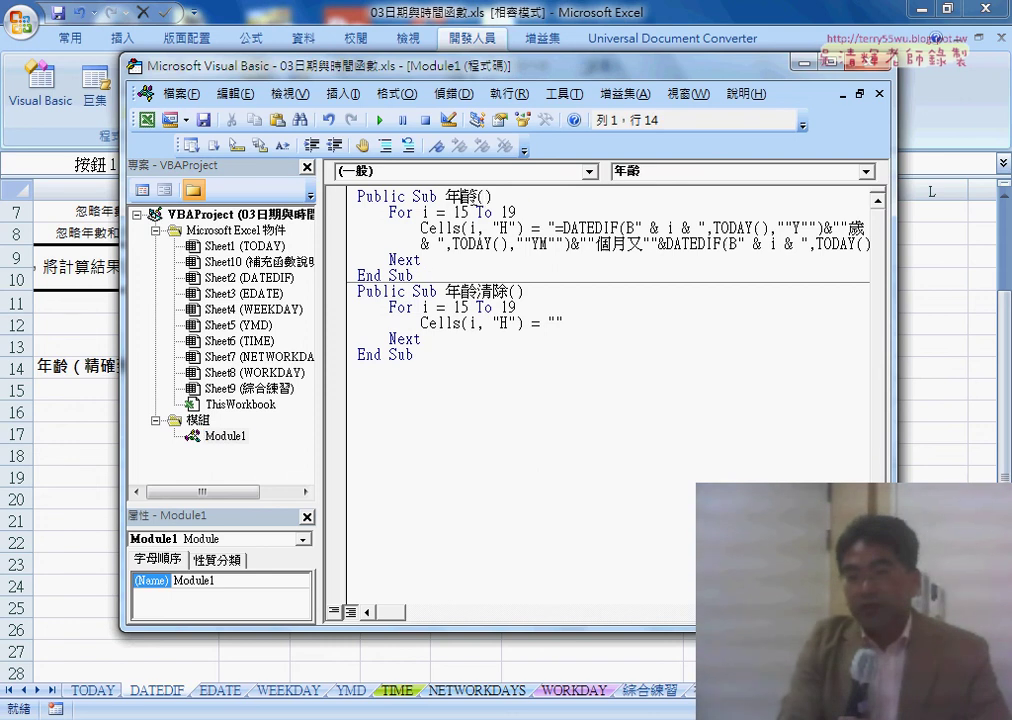
double_click(476, 196)
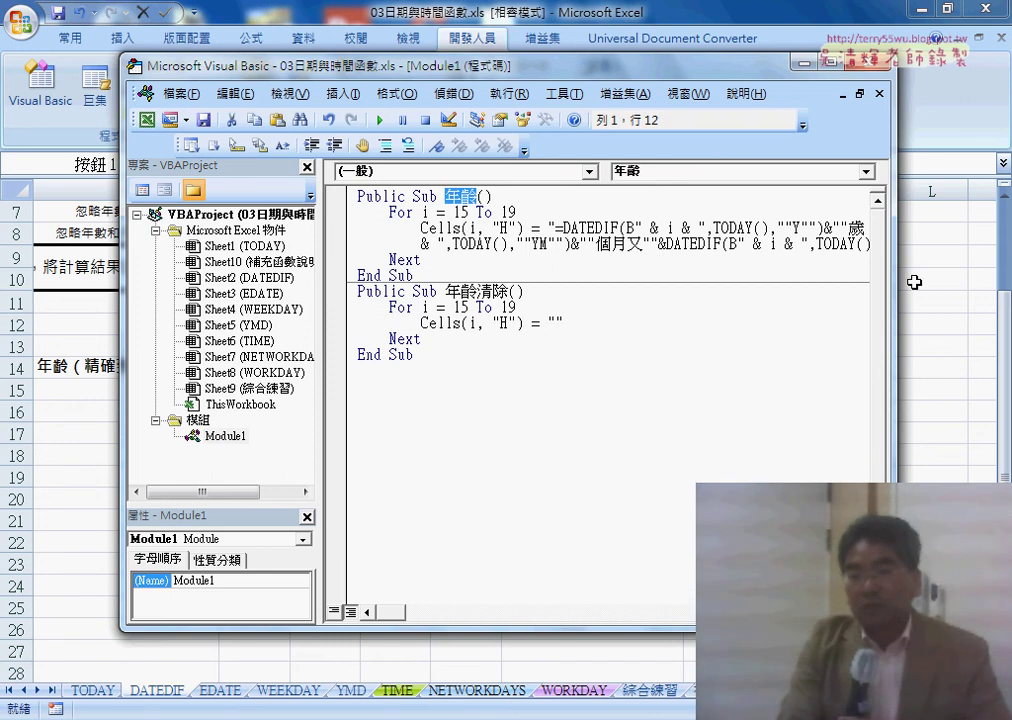
Widen the code window and delete the DATEDIF formula text, leaving empty quotes in the Cells line.
left_click_drag(448, 66, 328, 69)
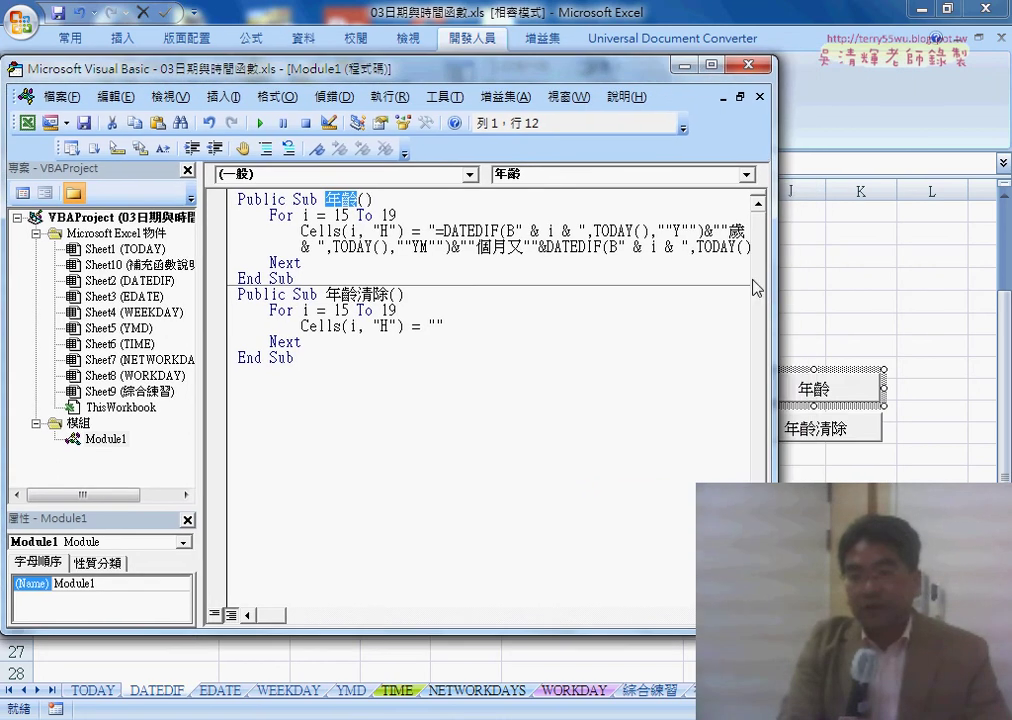
left_click_drag(773, 280, 915, 280)
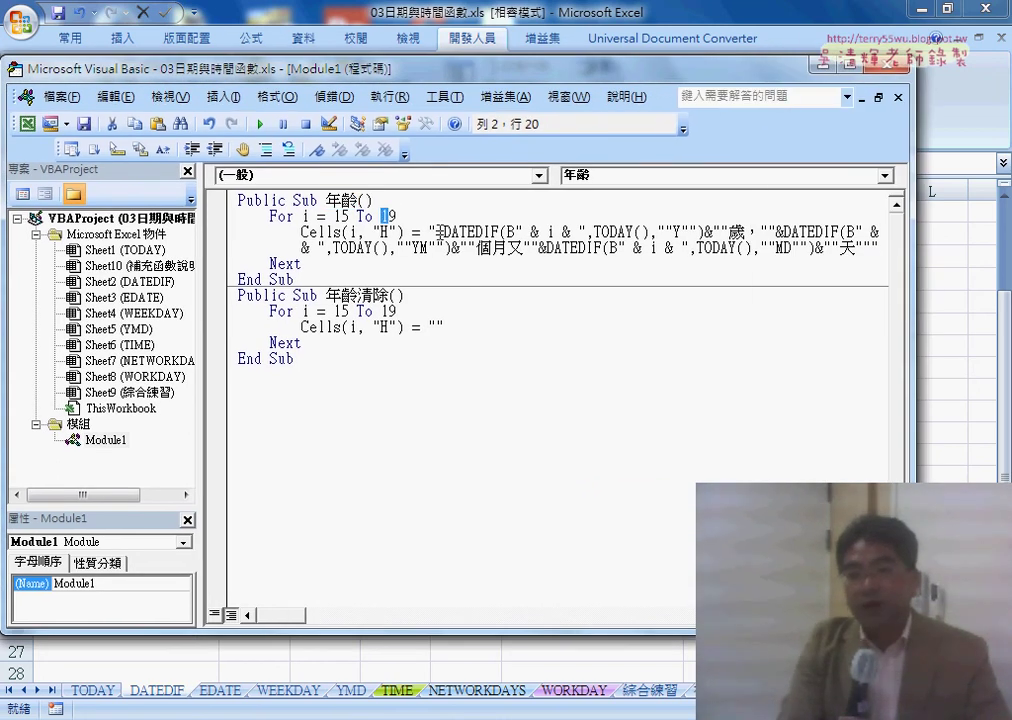
mouse_move(438, 232)
left_mouse_down()
mouse_move(513, 252)
mouse_move(937, 245)
left_mouse_up()
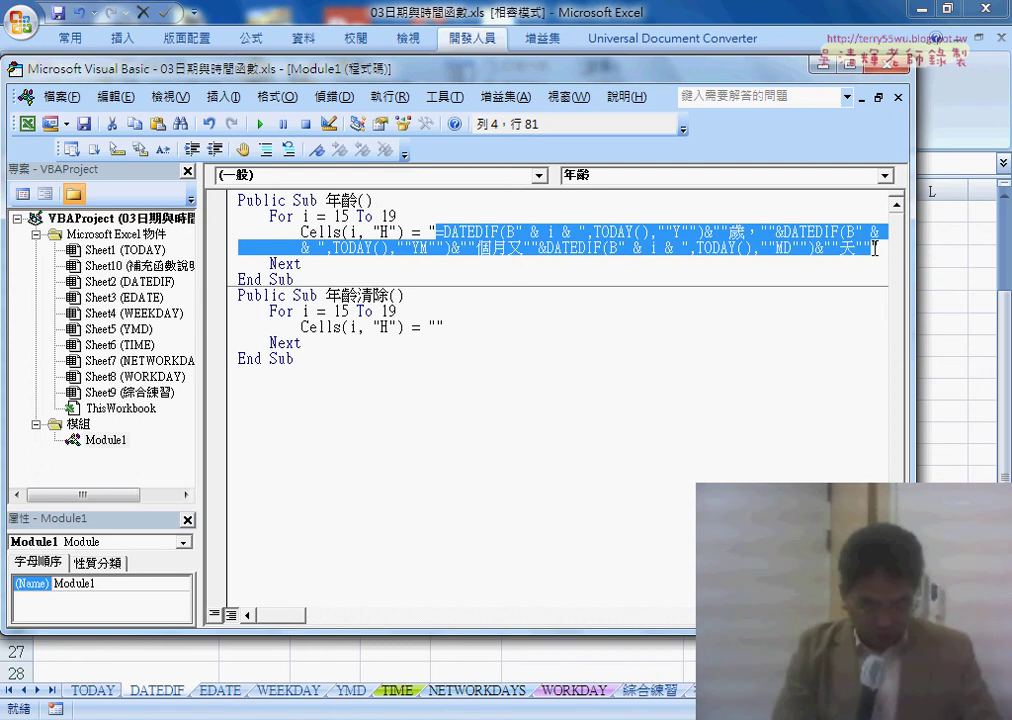
key("Delete")
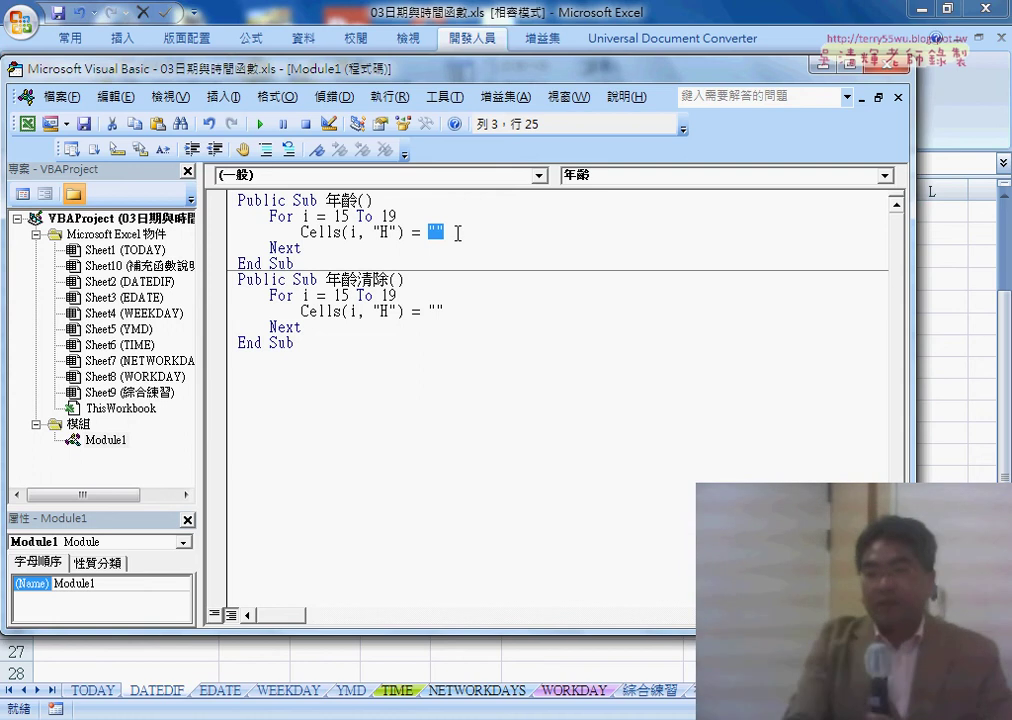
left_click(437, 231)
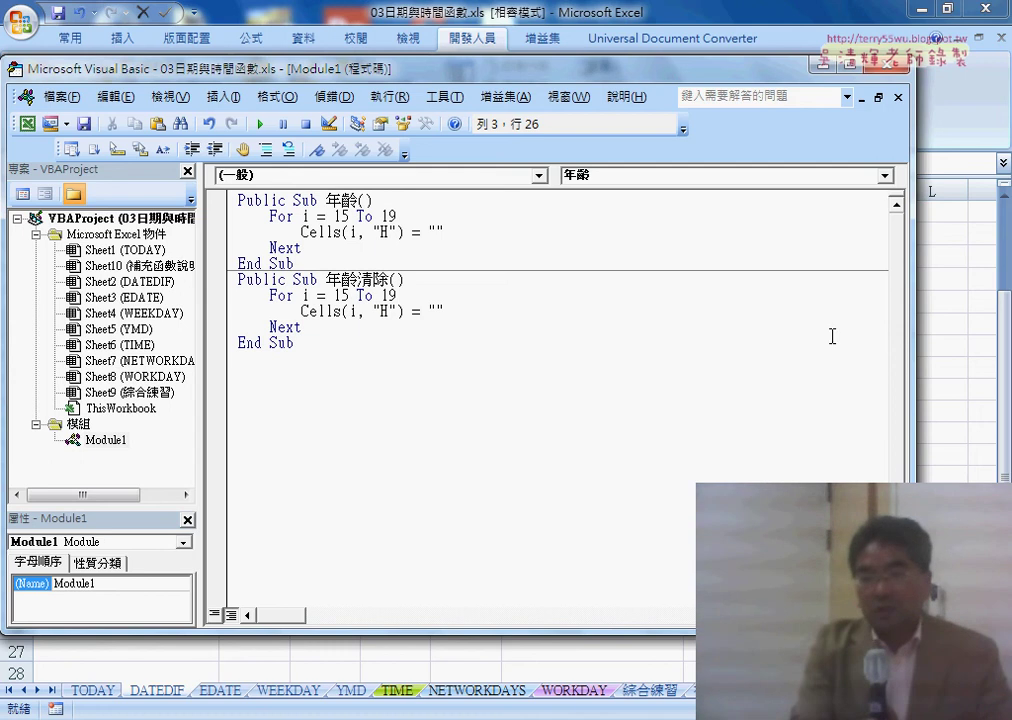
Copy C15's full two-line DATEDIF age formula from the expanded formula bar, leaving C15 unchanged.
left_click(958, 370)
left_click(340, 390)
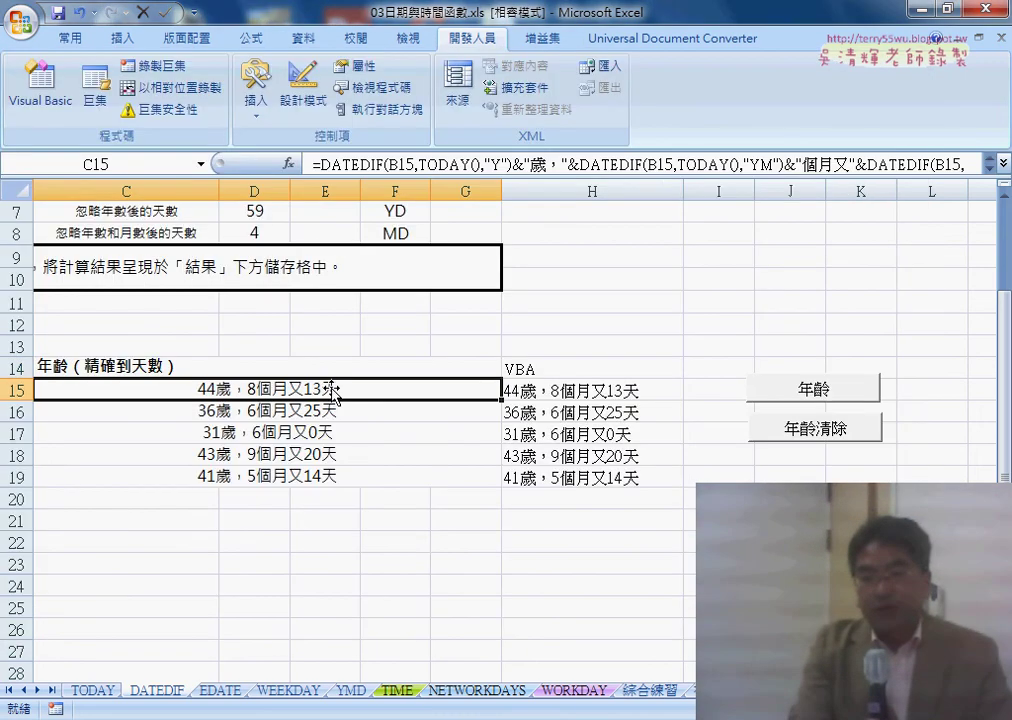
triple_click(378, 162)
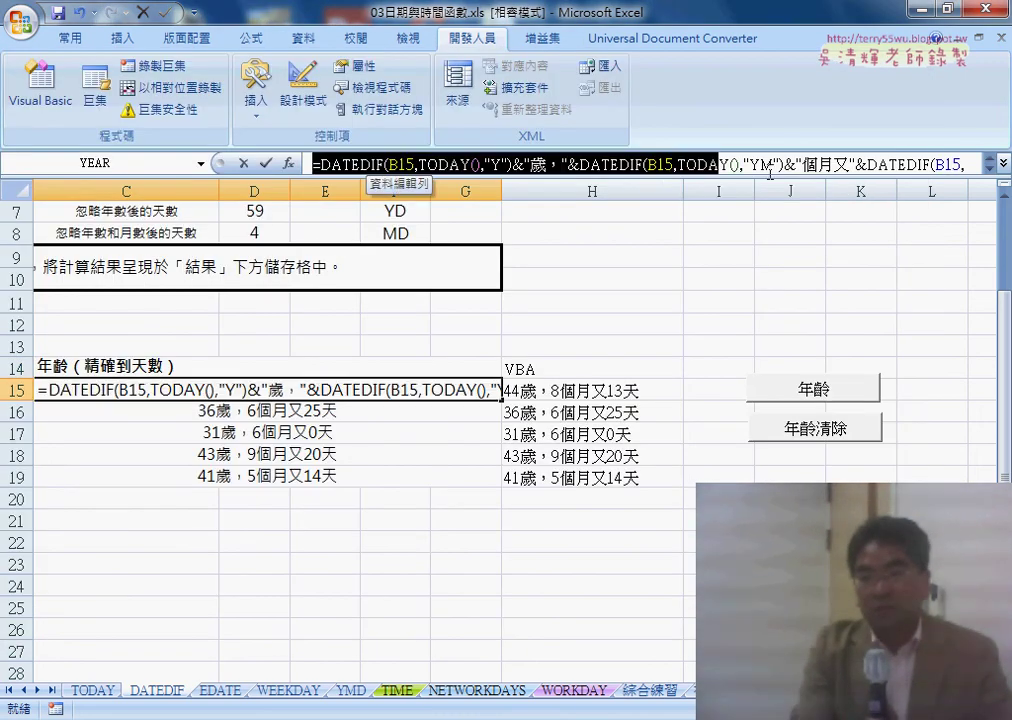
right_click(560, 166)
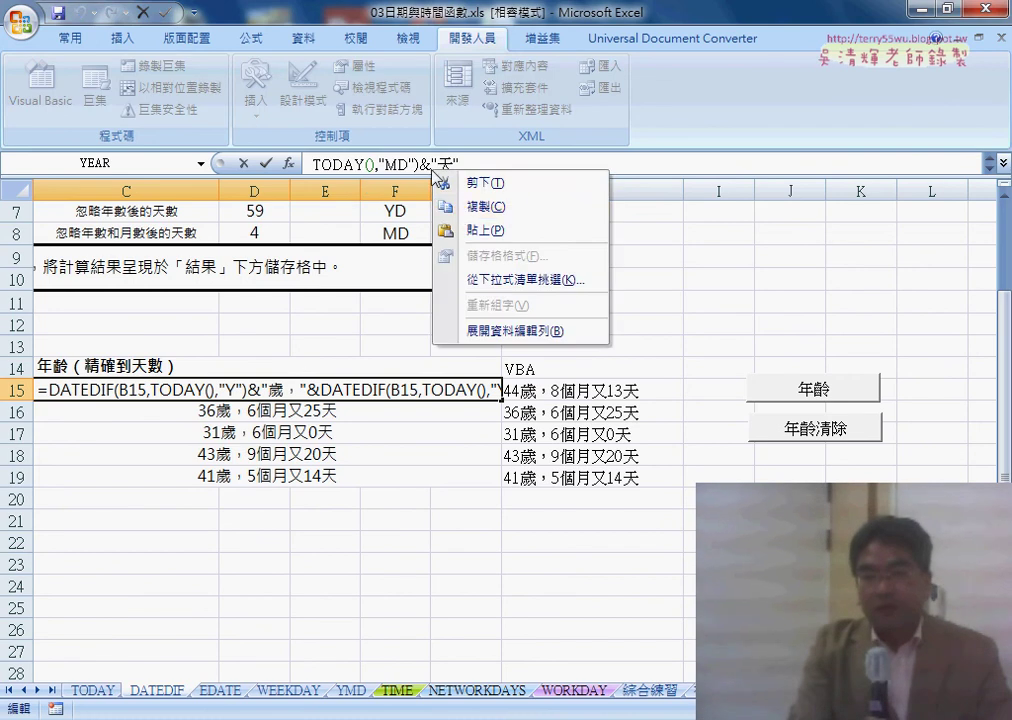
left_click(592, 203)
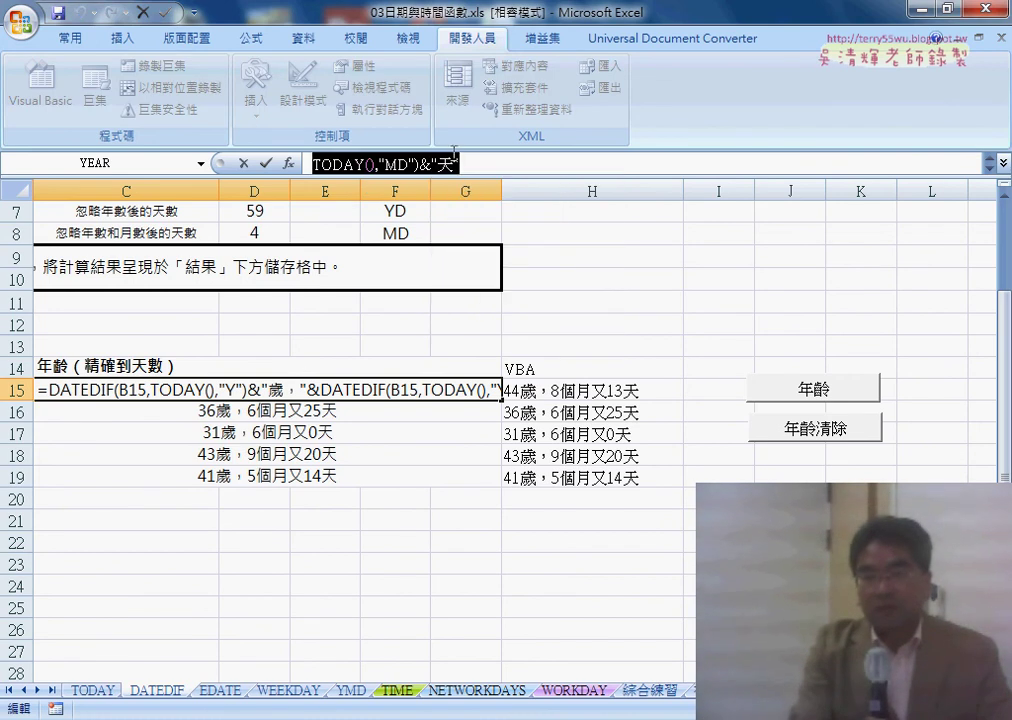
left_click(1004, 164)
right_click(463, 172)
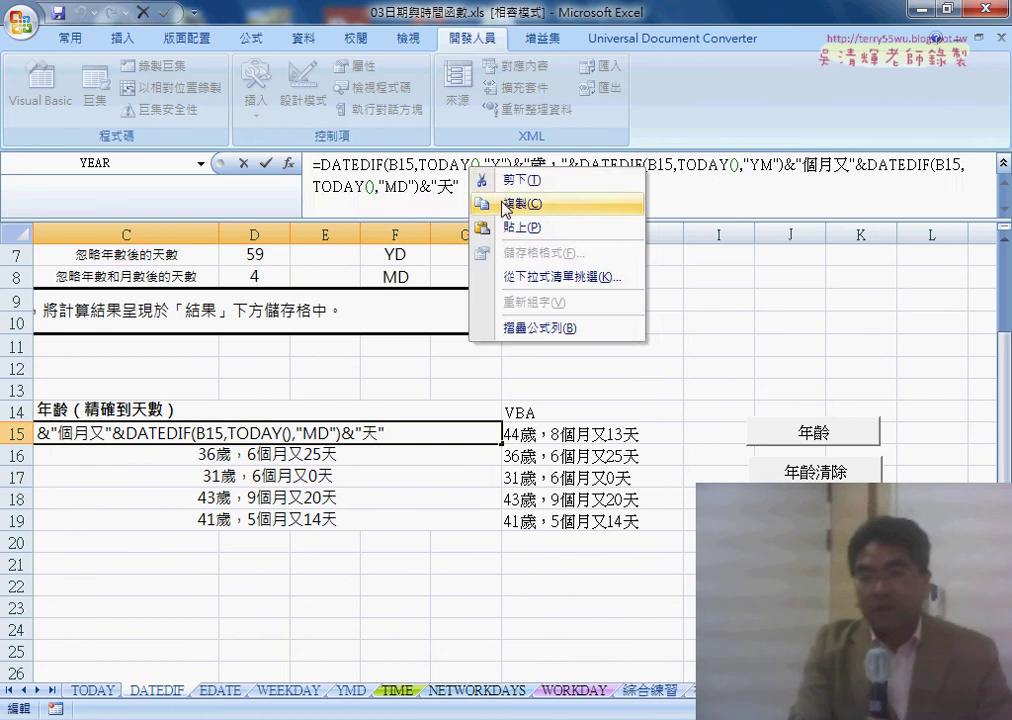
left_click(472, 200)
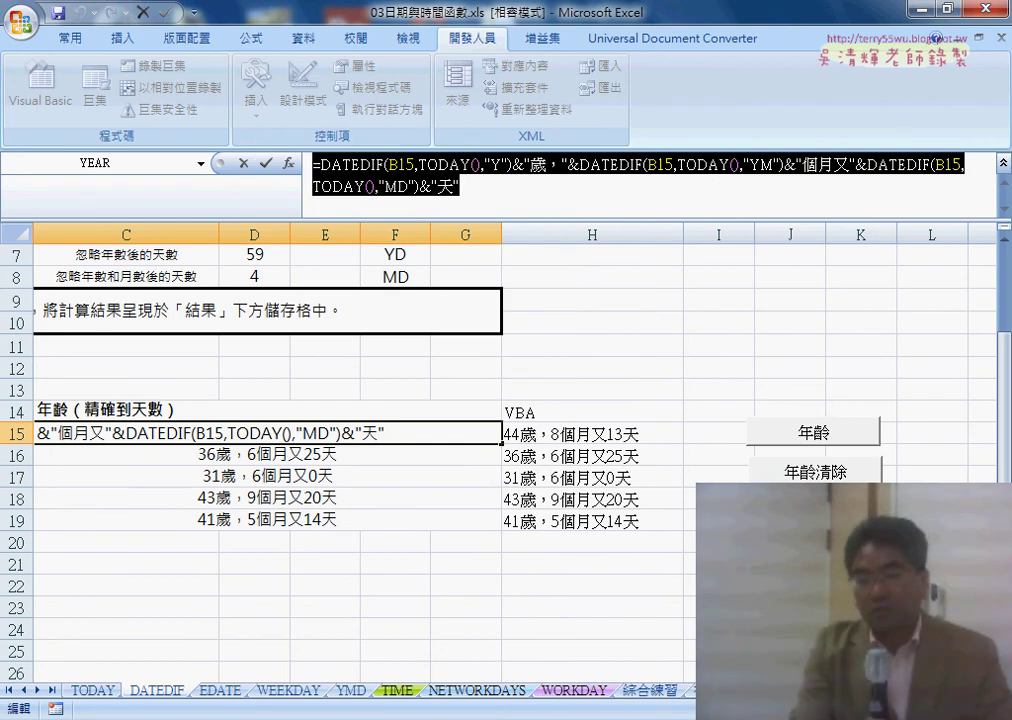
left_click(520, 560)
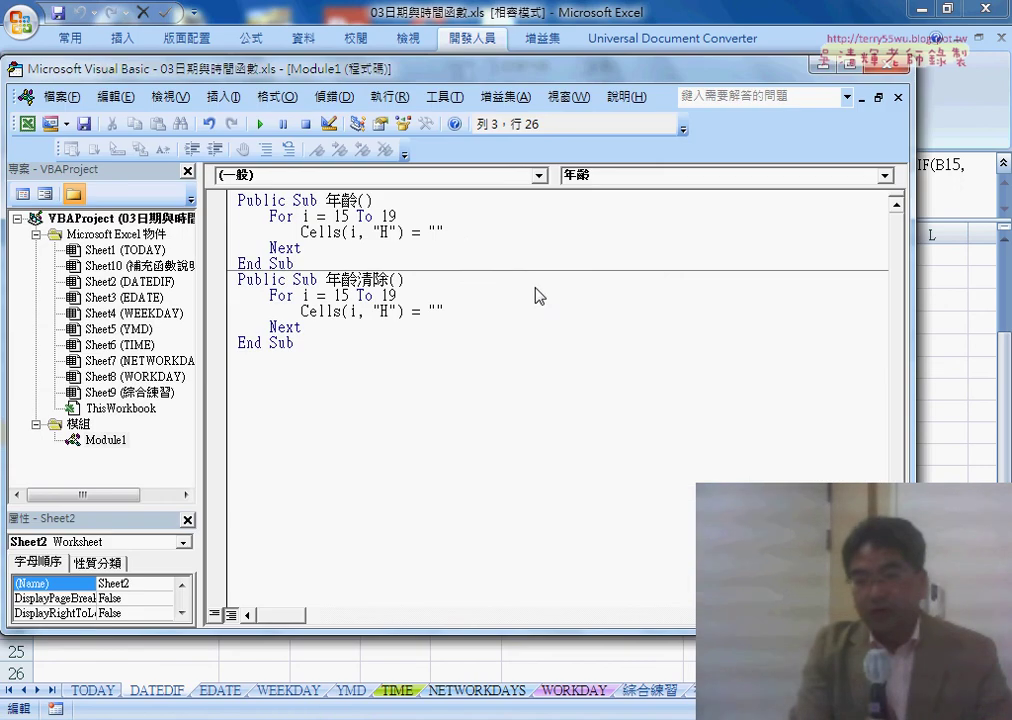
key("alt+F11")
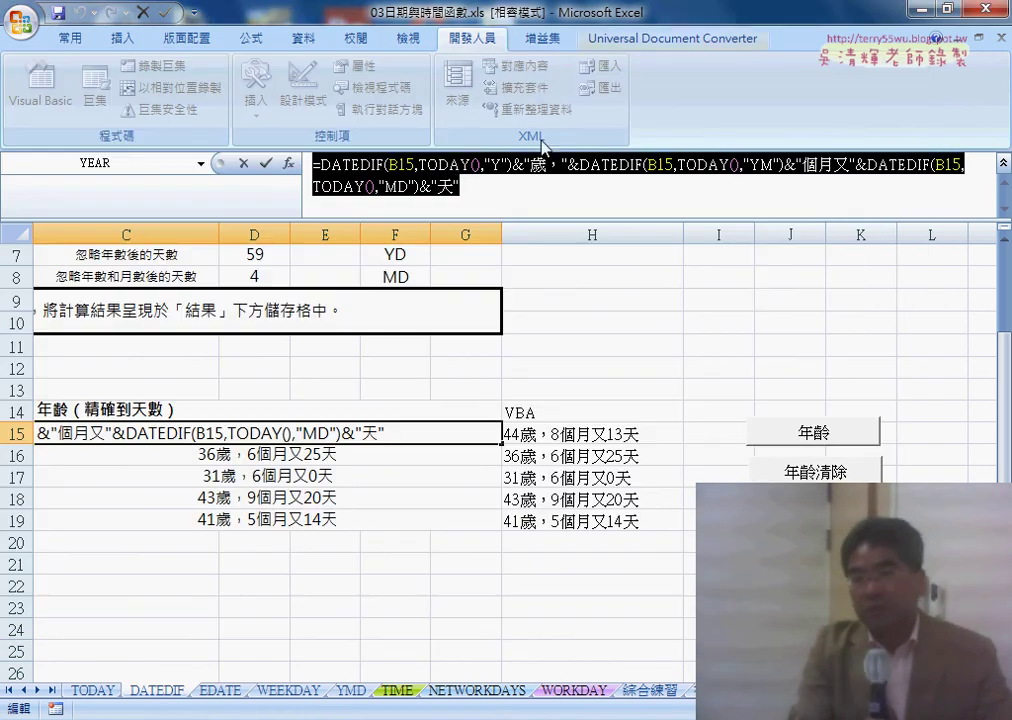
left_click(242, 170)
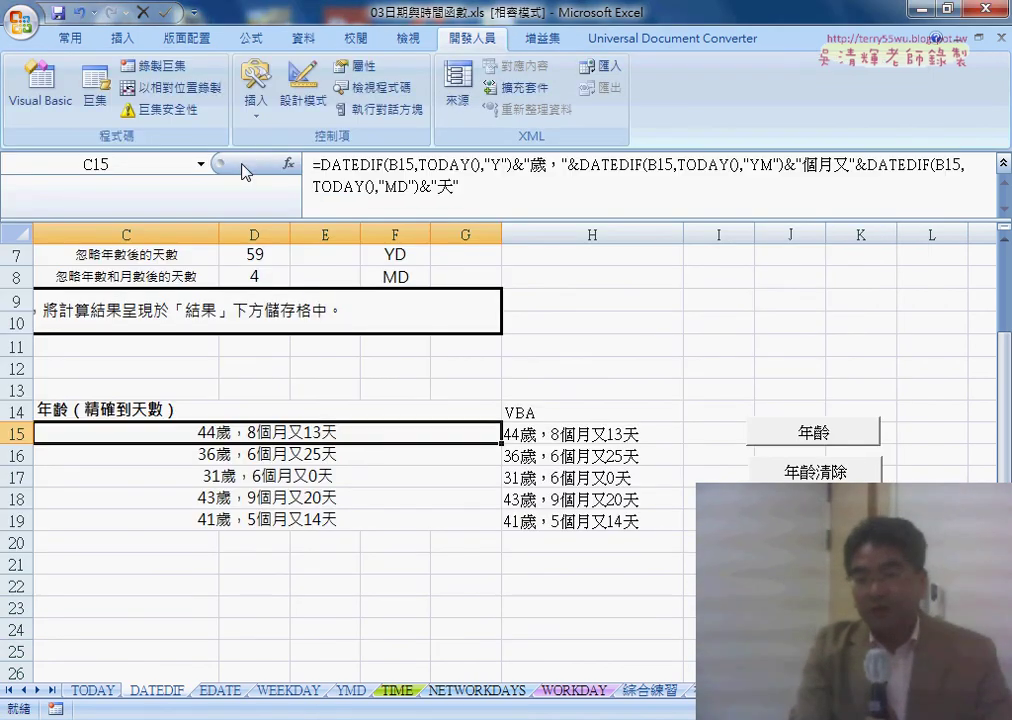
left_click(535, 600)
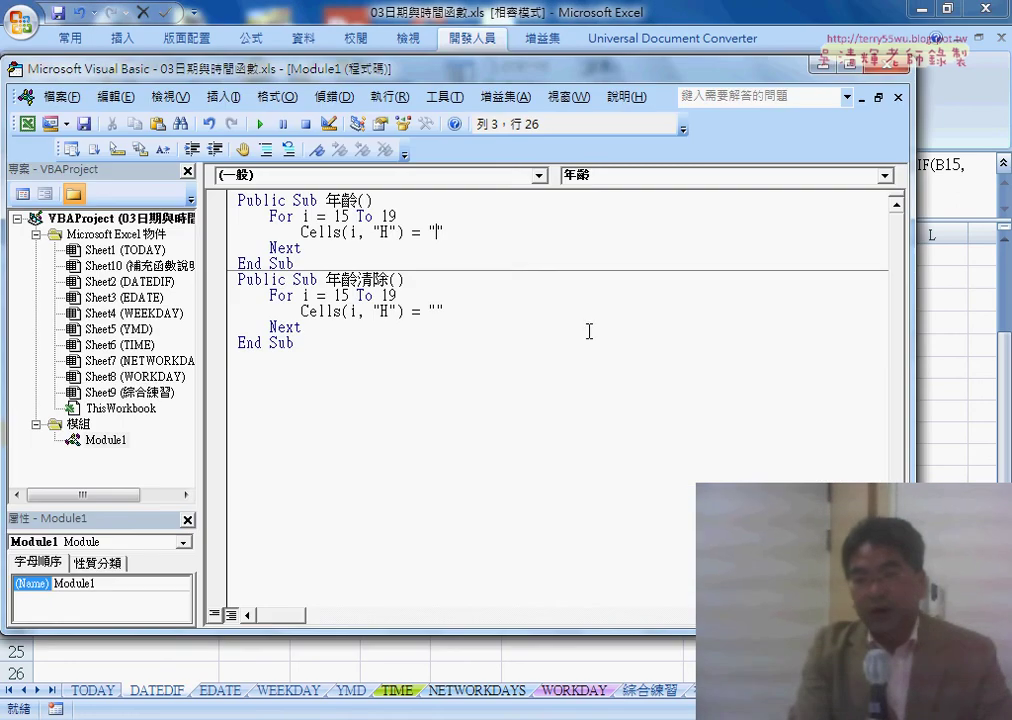
right_click(437, 231)
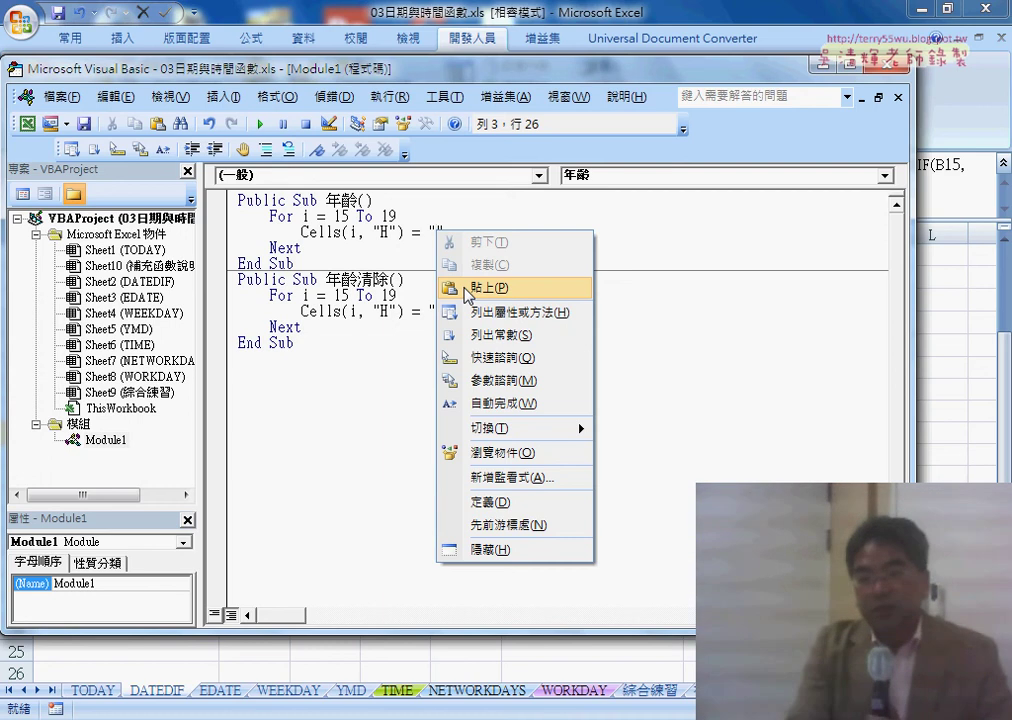
left_click(468, 290)
left_click_drag(335, 614, 280, 614)
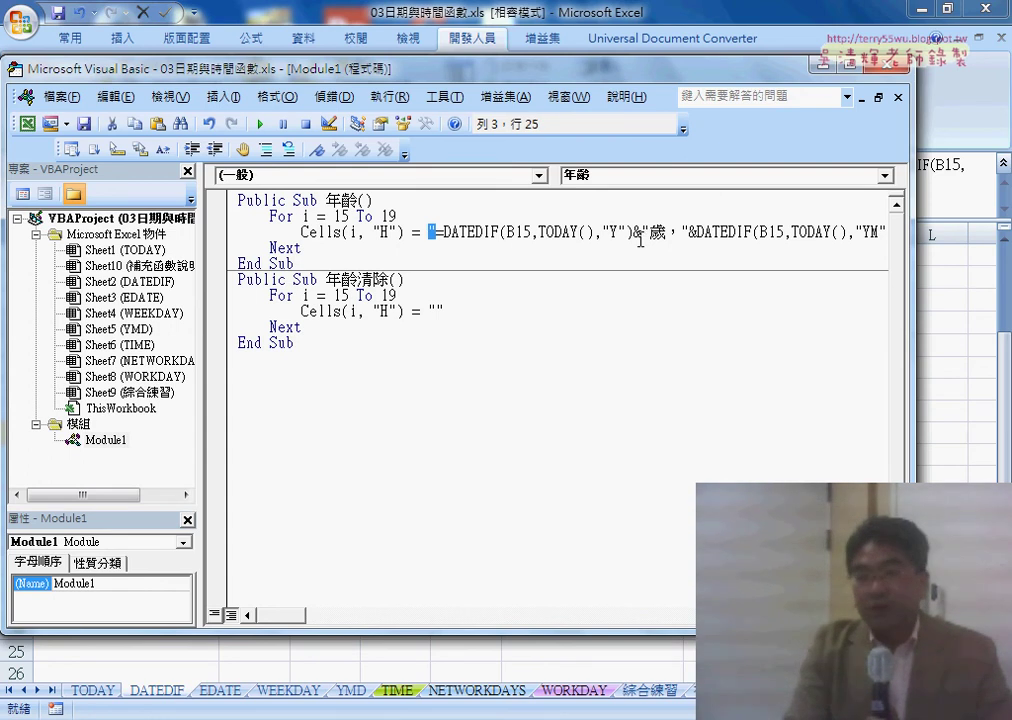
left_click_drag(610, 231, 602, 231)
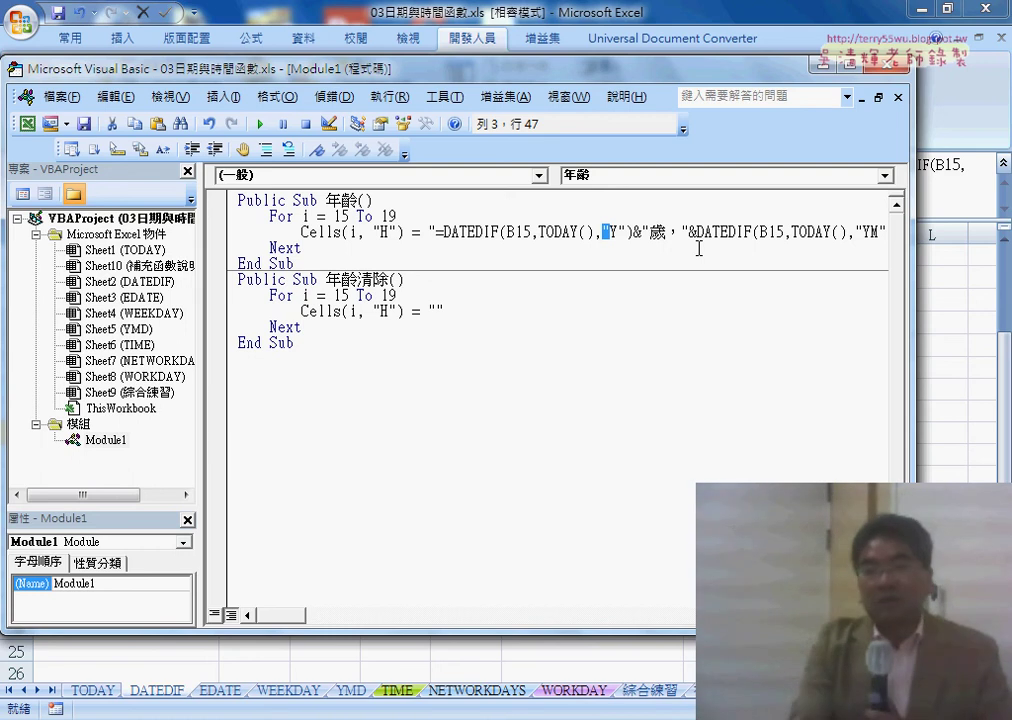
left_click(551, 330)
left_click(477, 447)
type("\"")
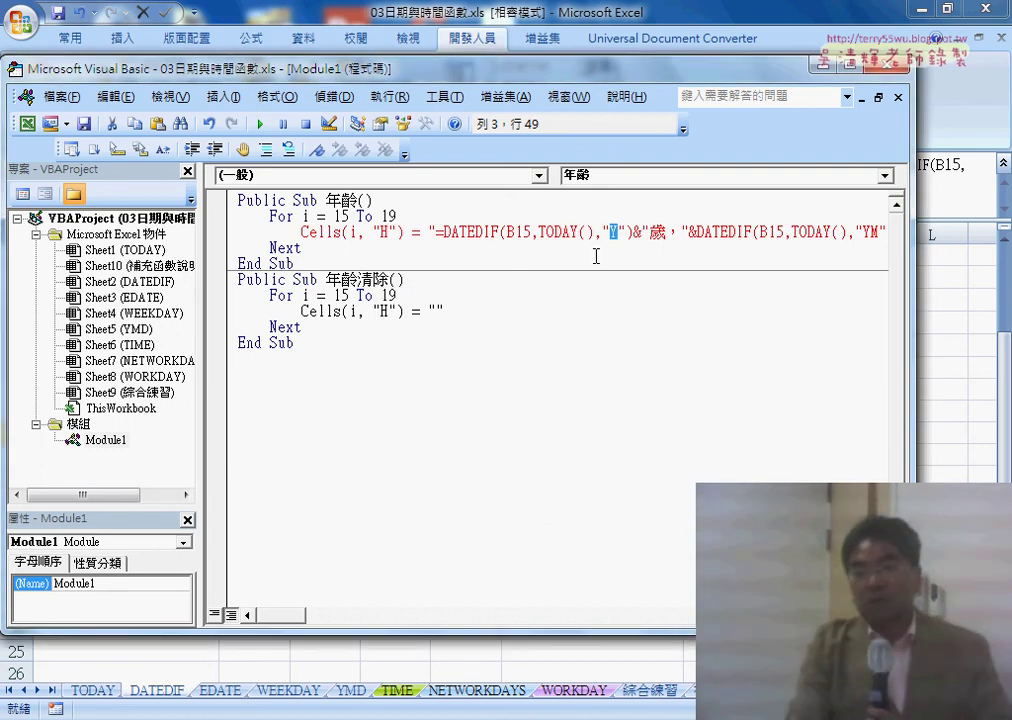
double_click(611, 232)
key("ctrl+z")
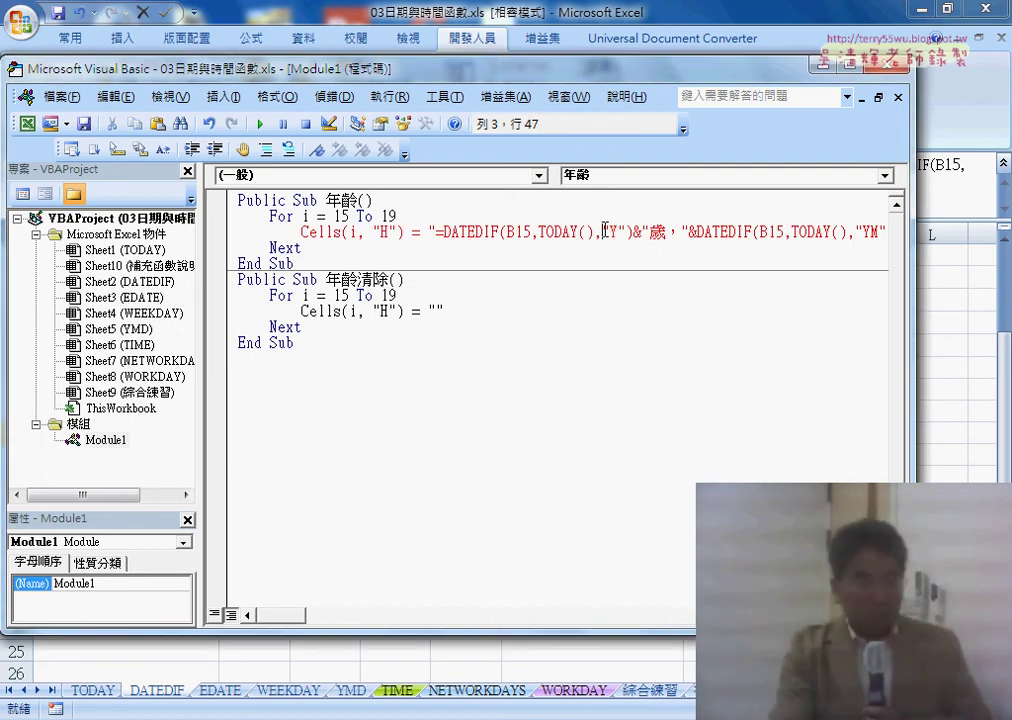
key("ctrl+z")
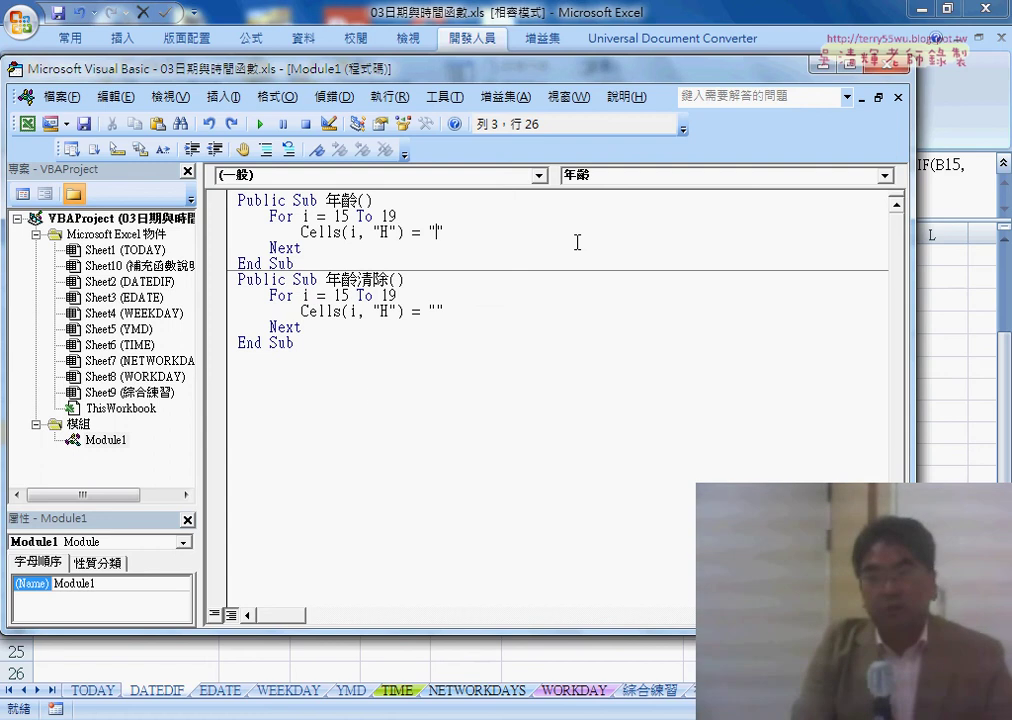
Start Notepad and paste the copied C15 DATEDIF age formula into the blank note.
key("super")
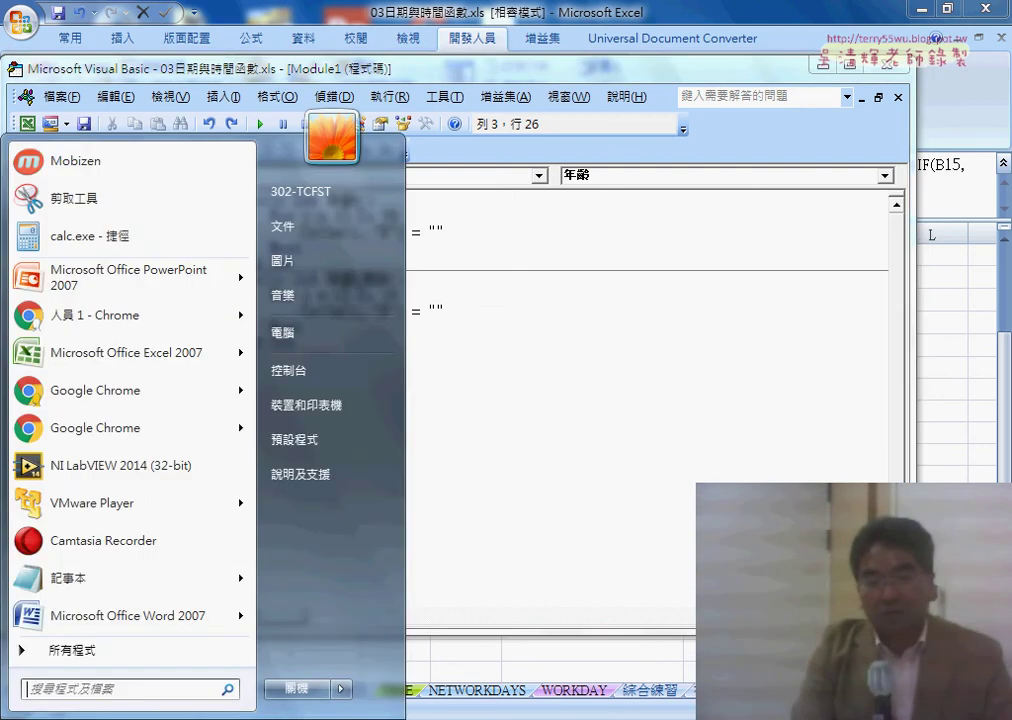
left_click(97, 589)
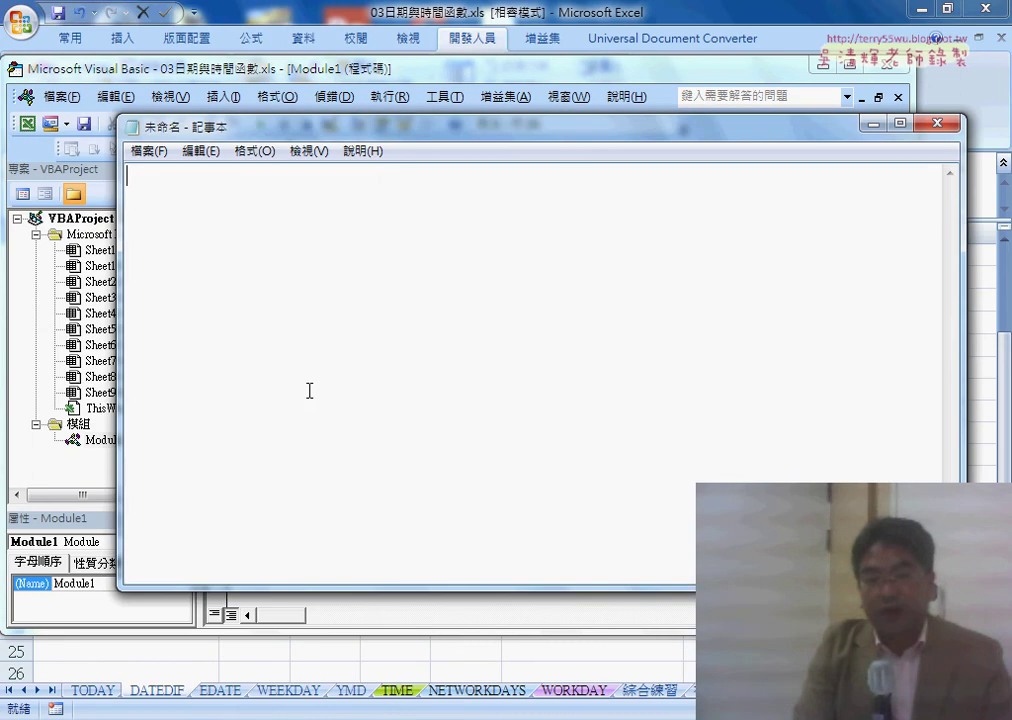
right_click(266, 333)
left_click(316, 421)
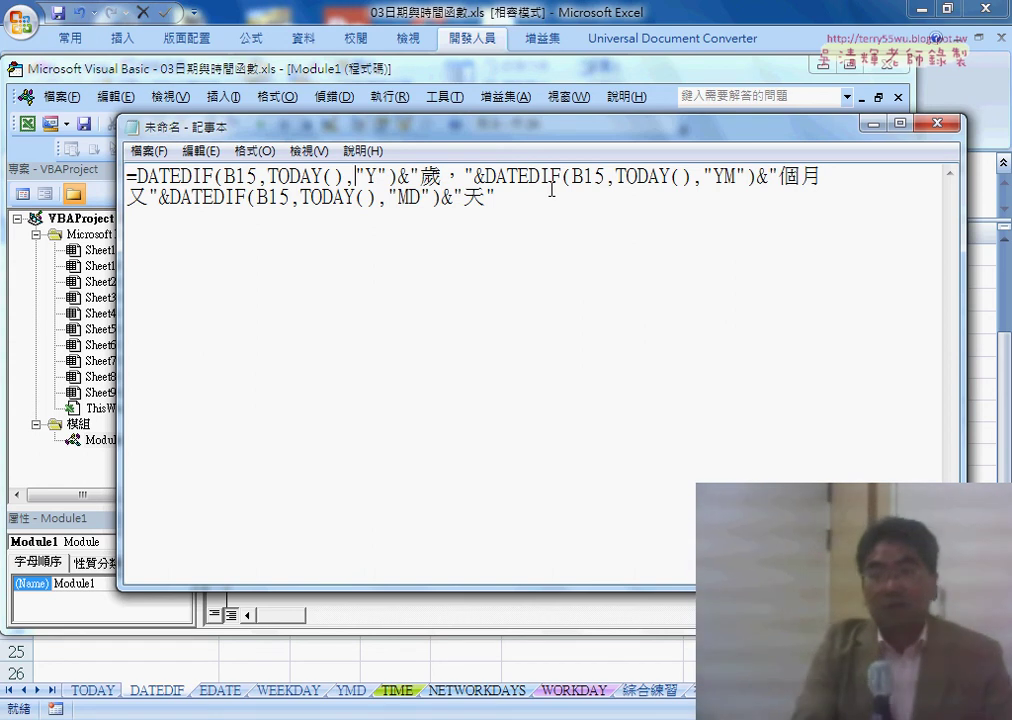
Replace every " with "" in the Notepad formula using Replace All.
left_click(200, 150)
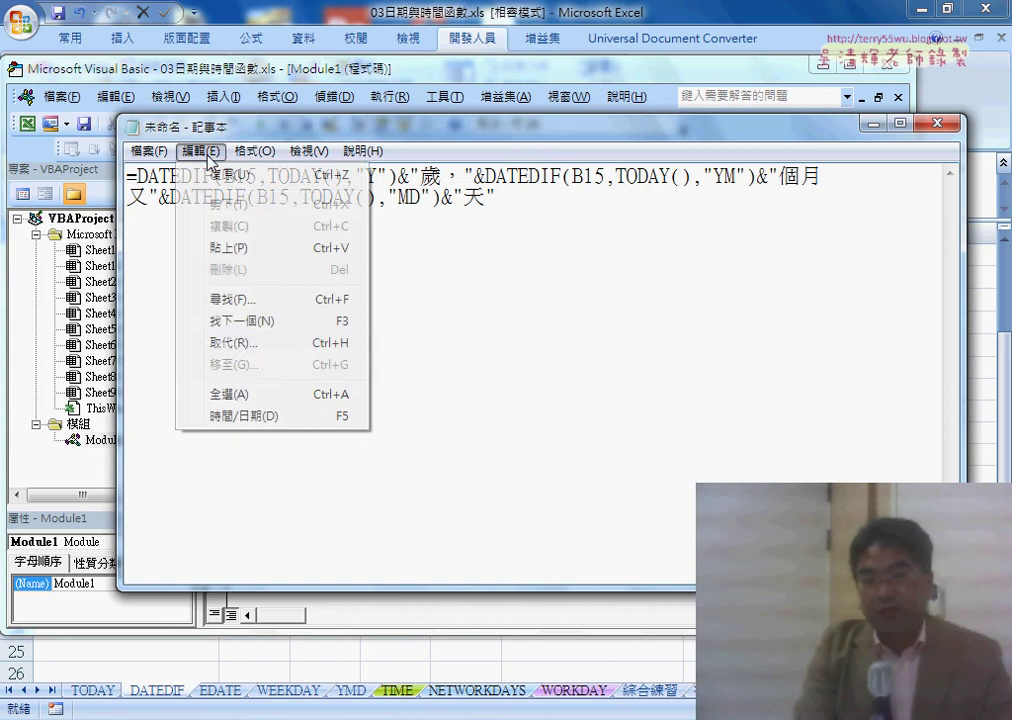
left_click(233, 344)
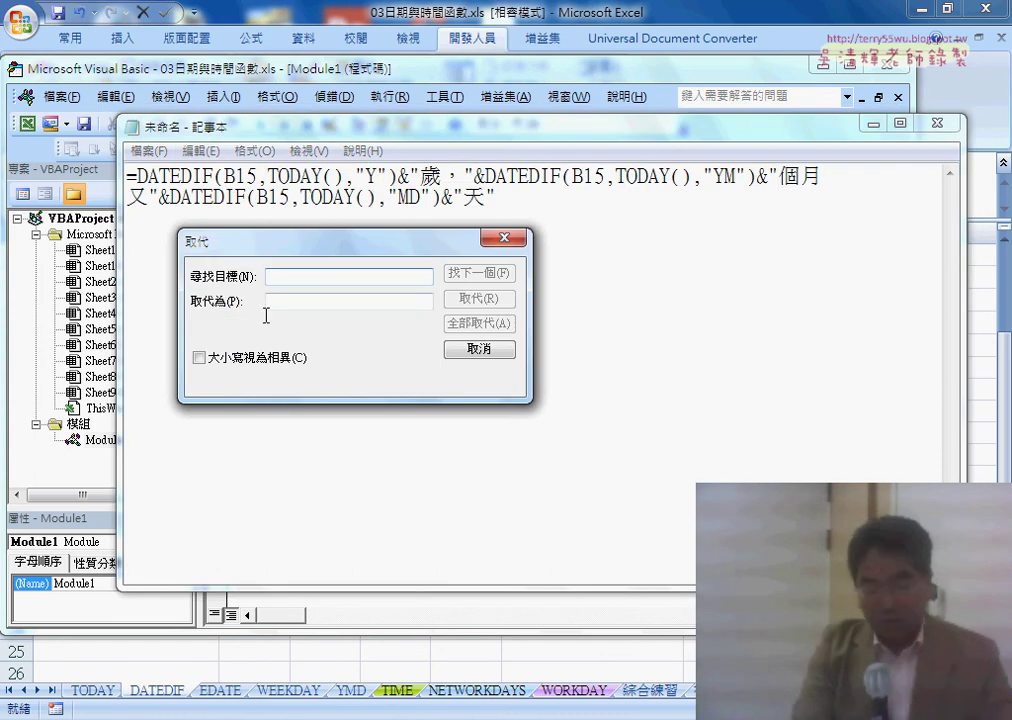
type("\"")
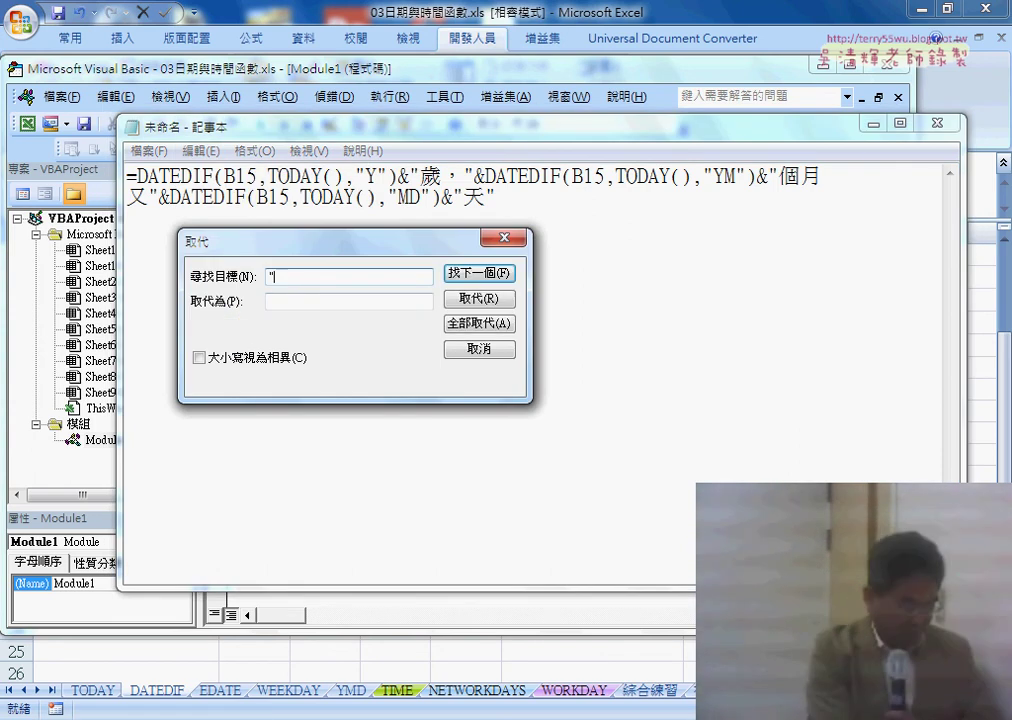
left_click(348, 301)
type("\"")
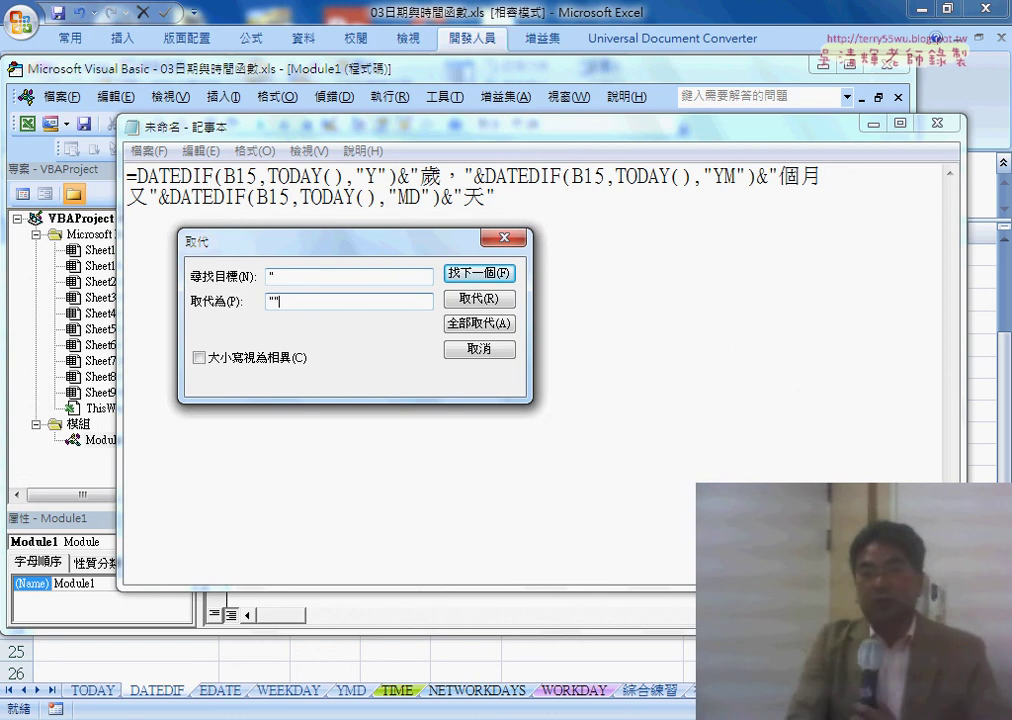
type("\"")
left_click(466, 330)
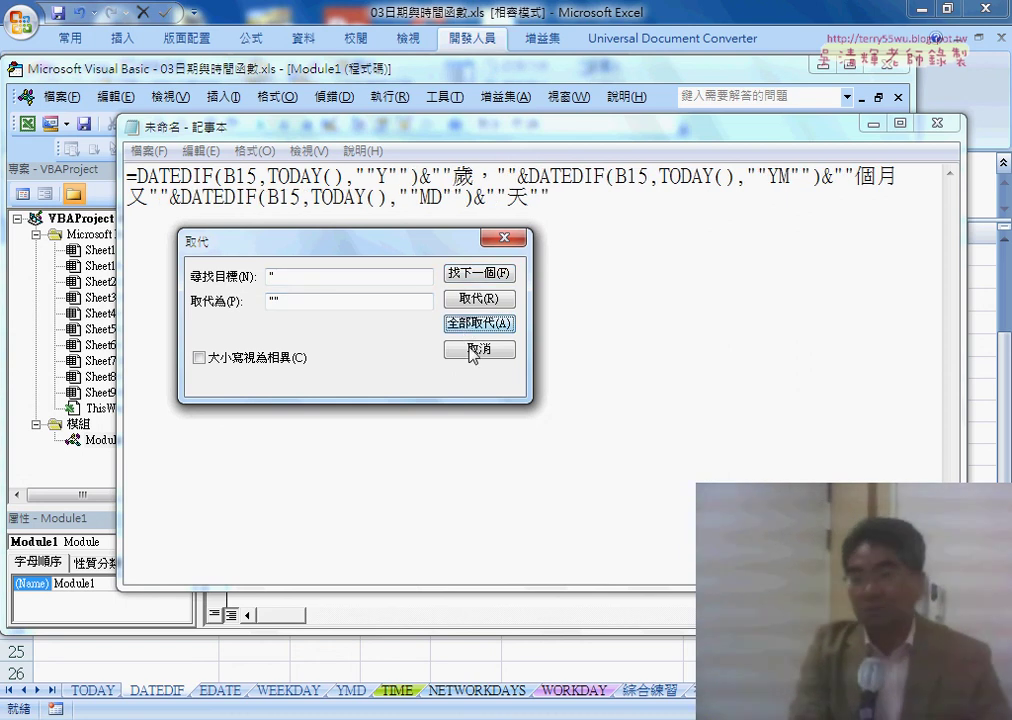
left_click(477, 348)
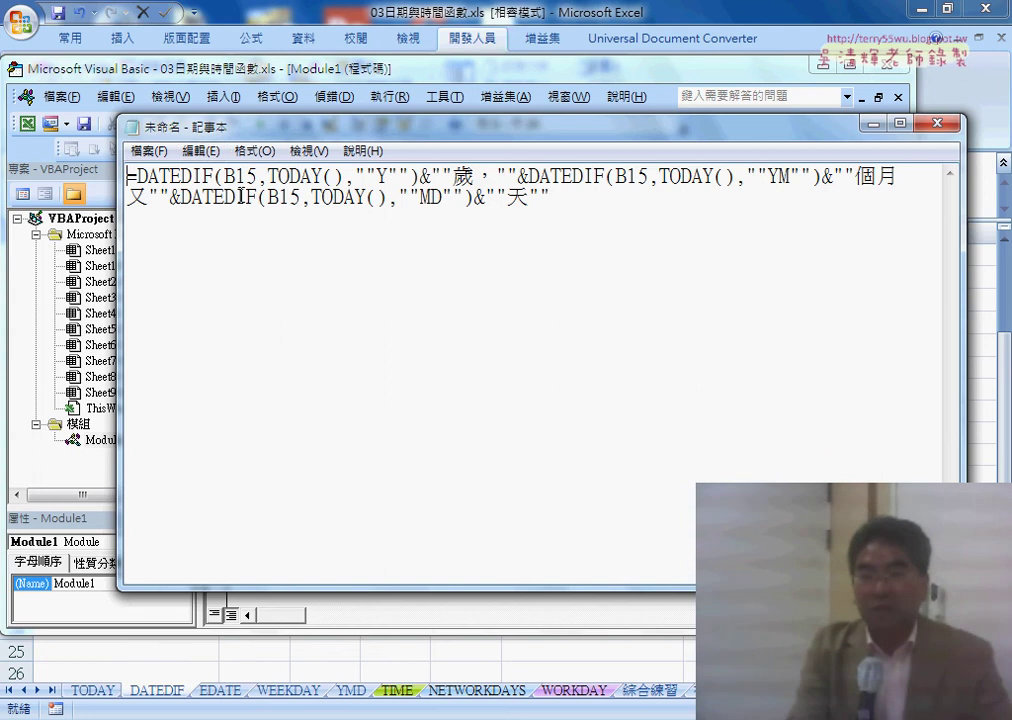
Reopen Replace, cancel it without changes, and select the whole formula text.
left_click(200, 150)
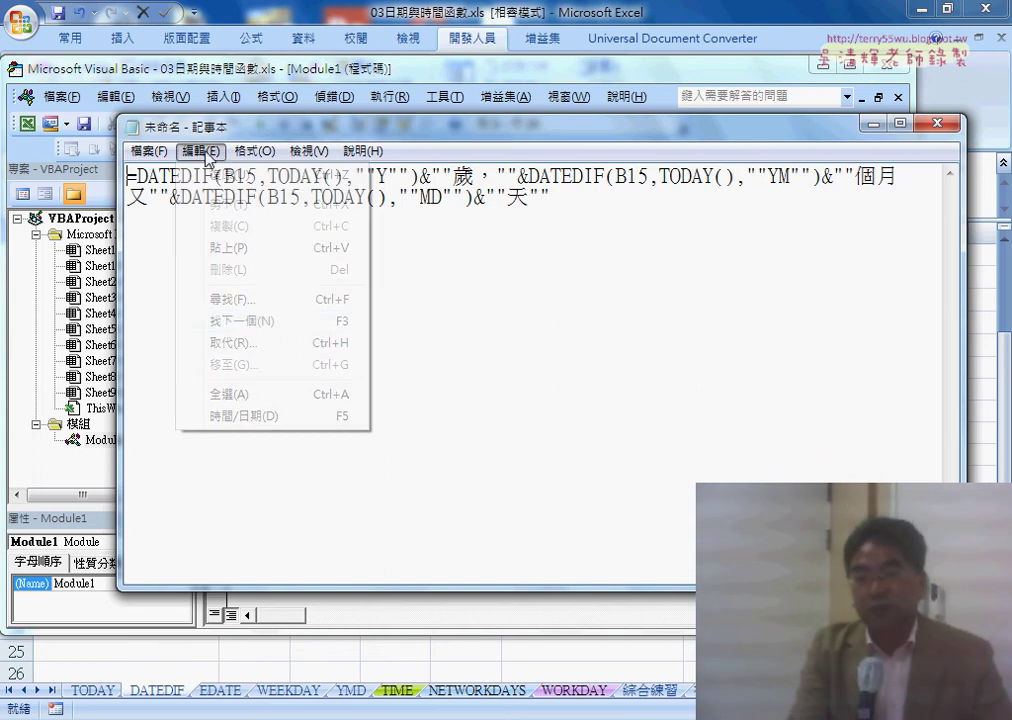
left_click(250, 345)
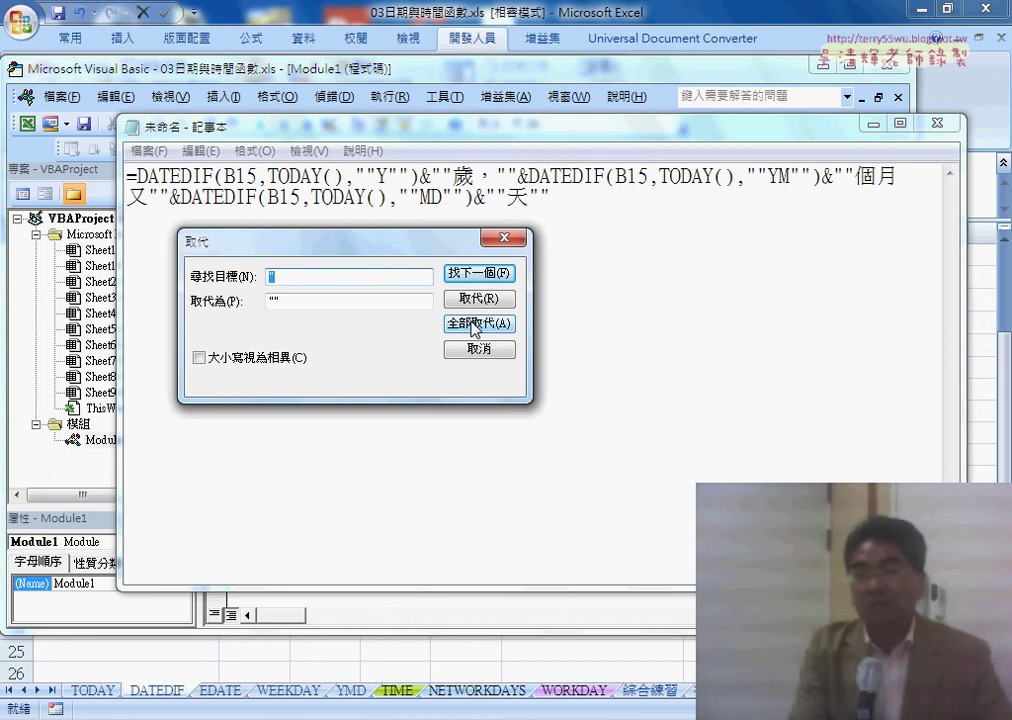
left_click(489, 350)
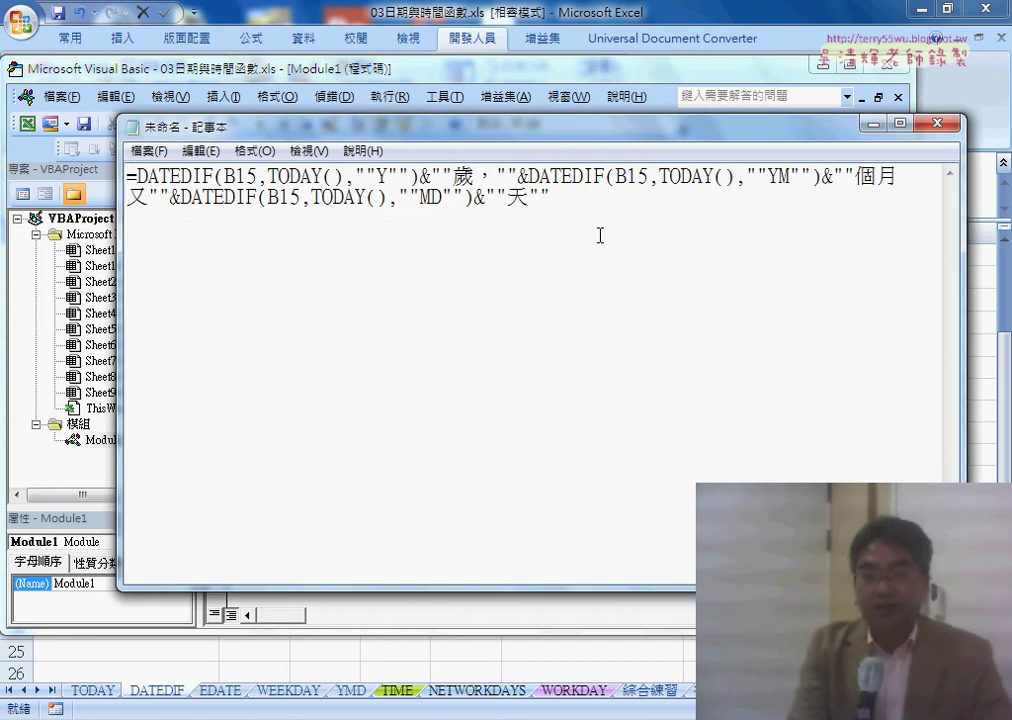
left_click_drag(600, 235, 58, 165)
Paste the quote-doubled formula between the empty quotes in the 年齡 macro's Cells line.
right_click(220, 204)
left_click(248, 264)
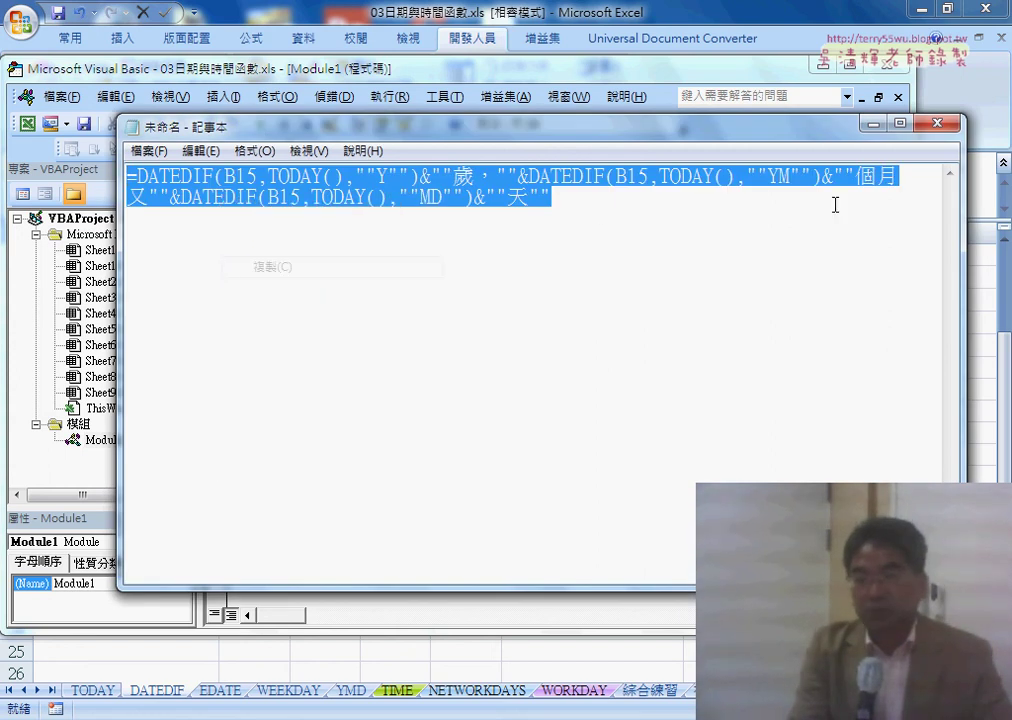
left_click(873, 124)
right_click(437, 233)
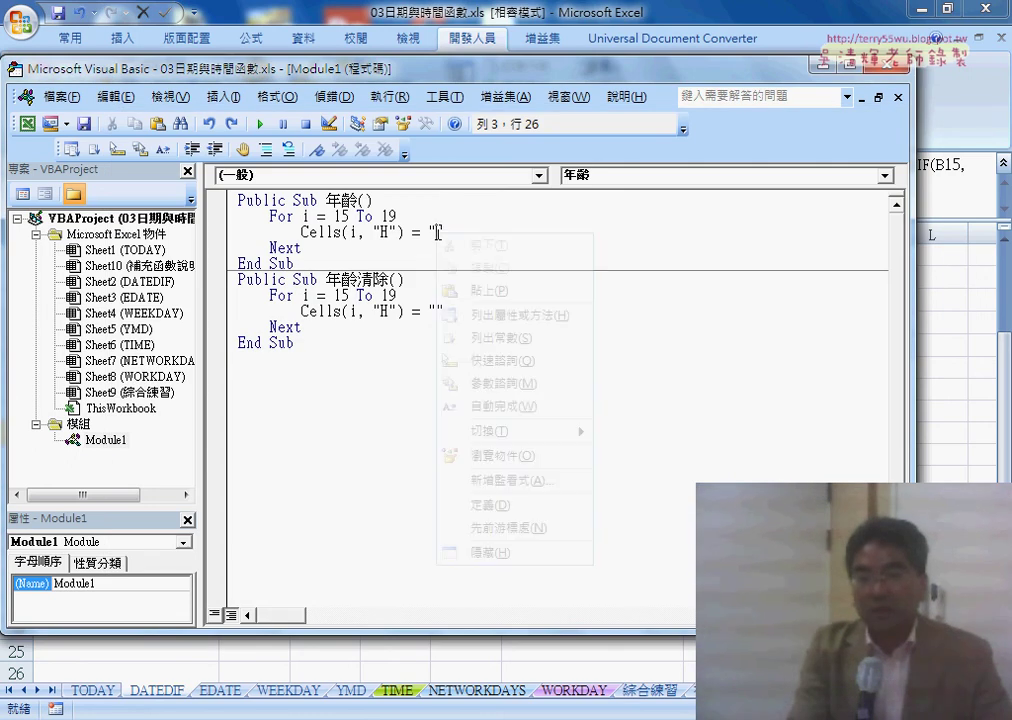
left_click(467, 290)
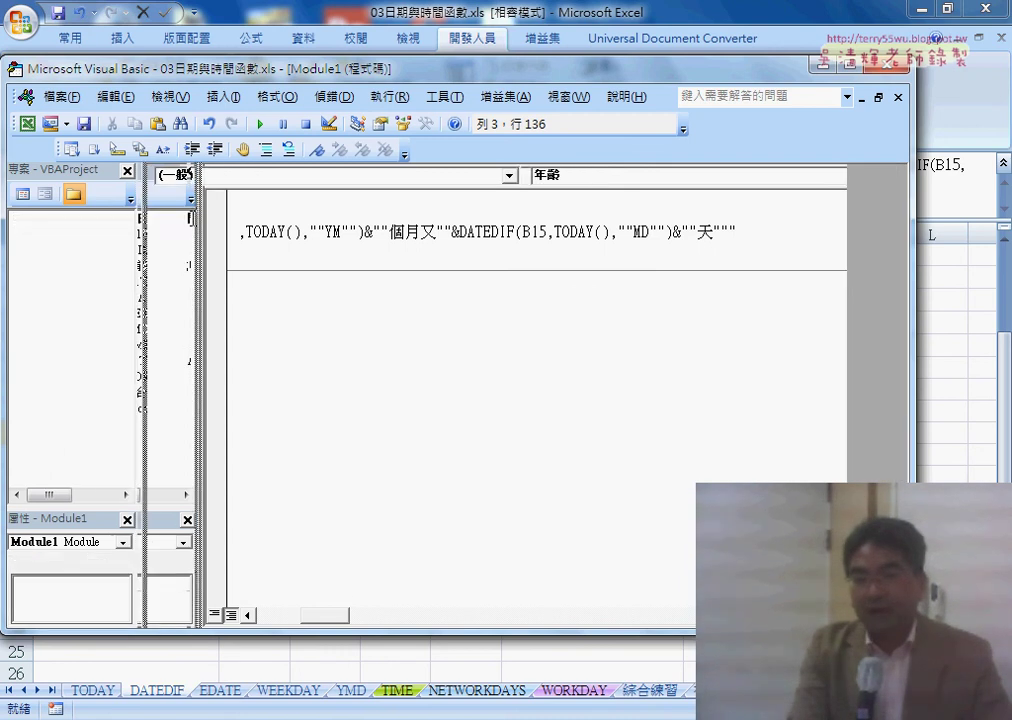
Narrow the project pane and code editor so column H's results show alongside.
left_click_drag(197, 258, 143, 258)
mouse_move(293, 78)
left_mouse_down()
mouse_move(915, 113)
mouse_move(109, 93)
left_mouse_up()
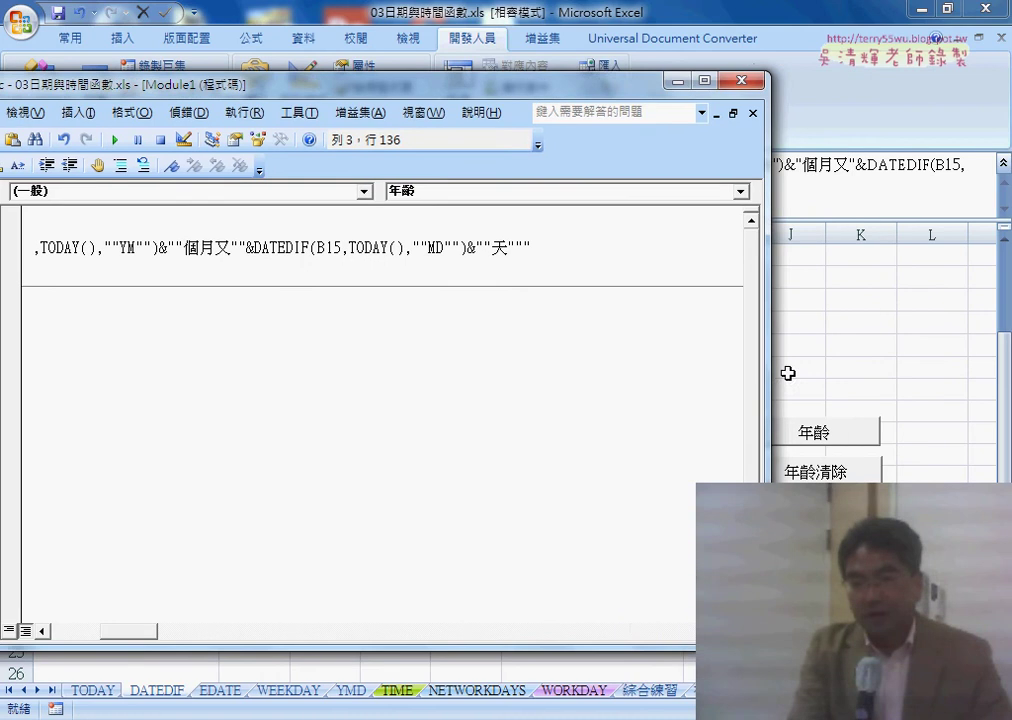
left_click_drag(766, 372, 470, 367)
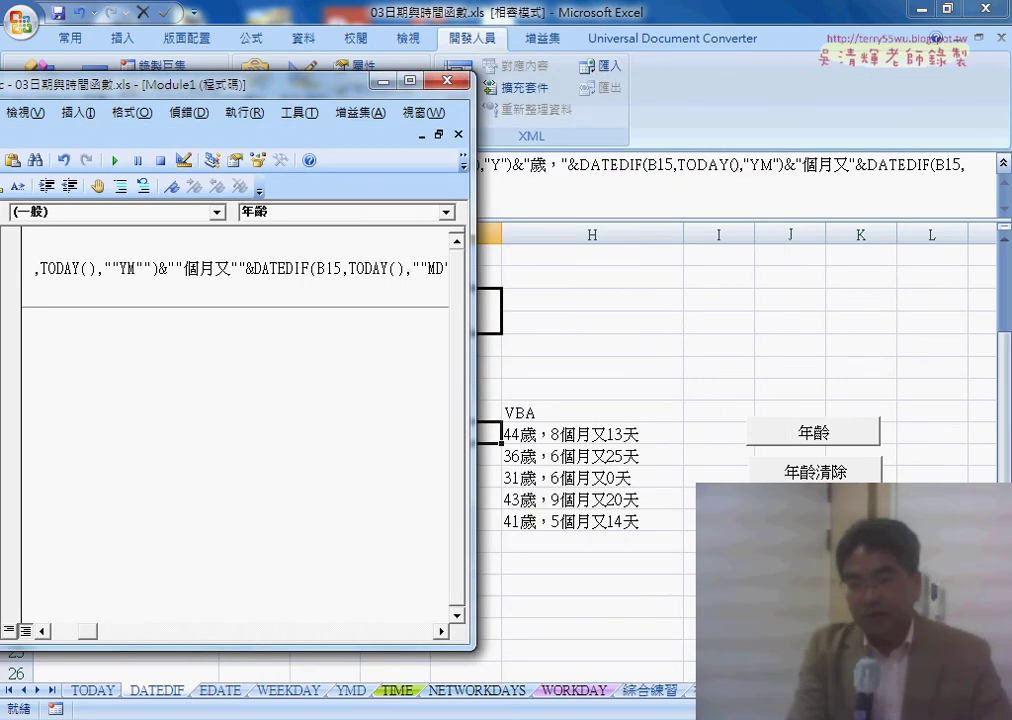
Clear column H with 年齡清除, rerun 年齡, and step through the formulas in H15–H19.
key("alt+F11")
left_click(760, 470)
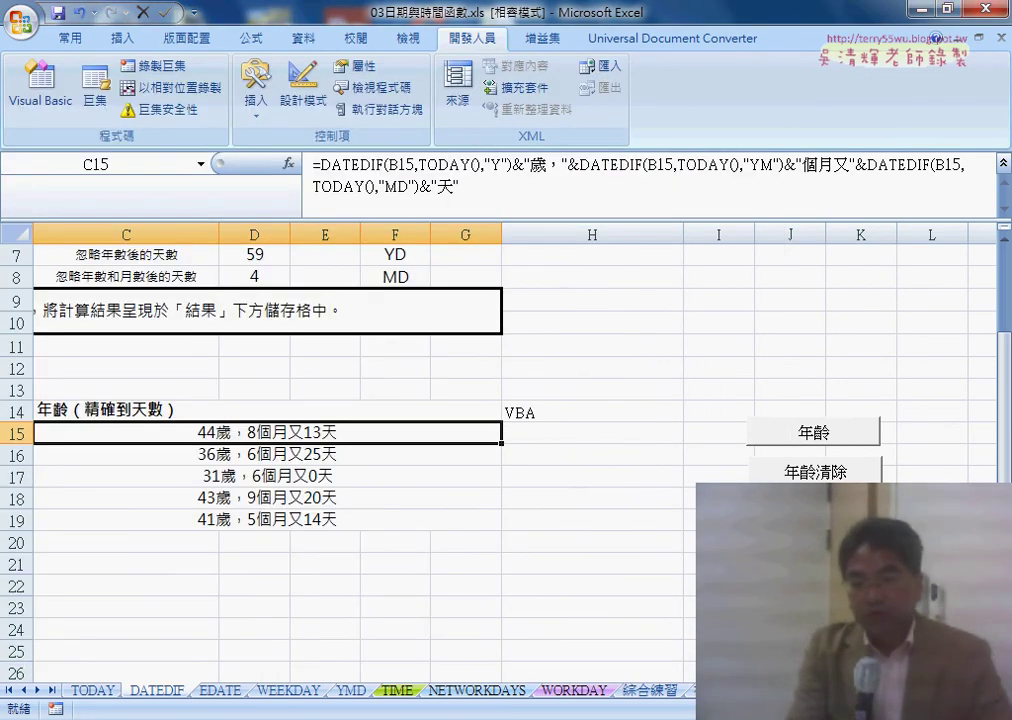
left_click(813, 440)
left_click(576, 436)
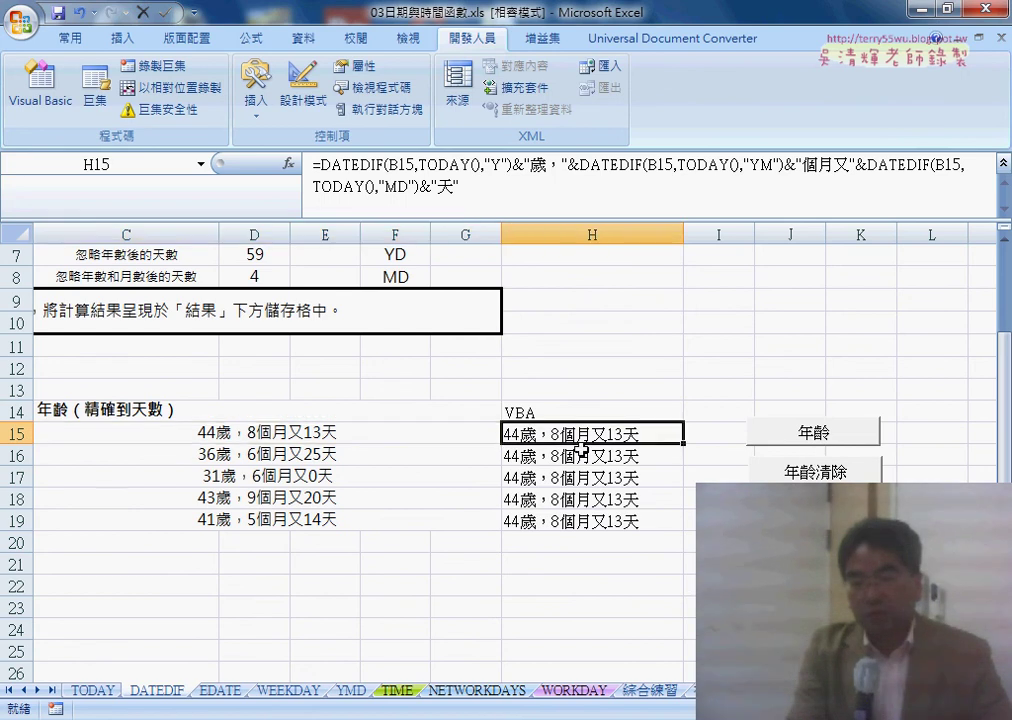
left_click(582, 455)
left_click(583, 477)
left_click(584, 499)
left_click(586, 521)
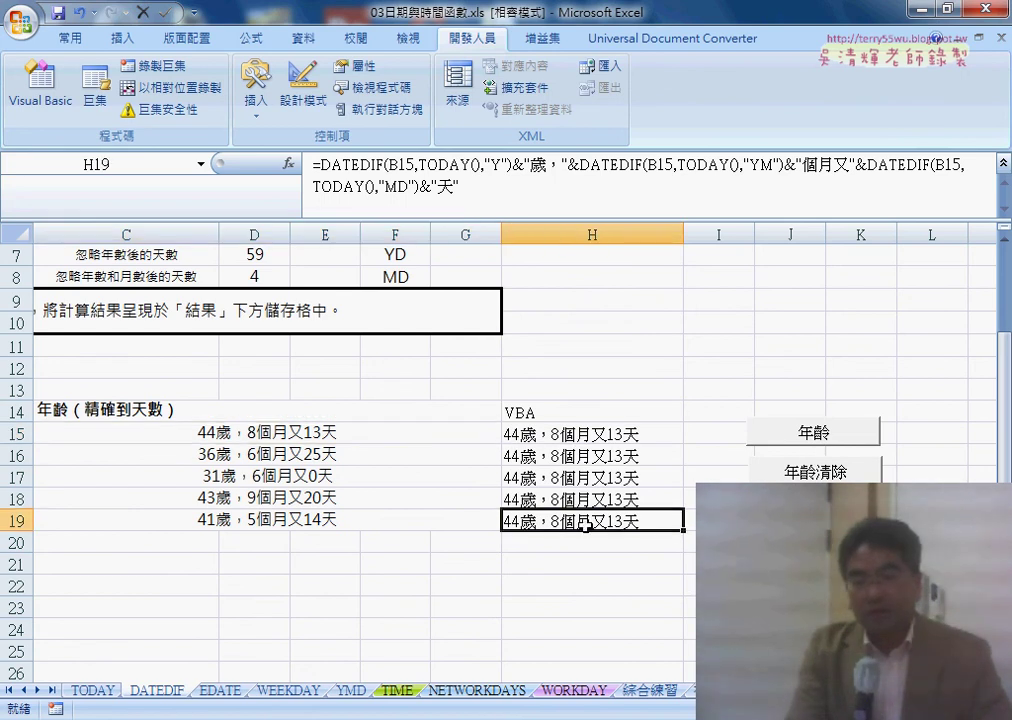
Compare the result cells' formulas again, noting that each one references B15.
left_click(547, 434)
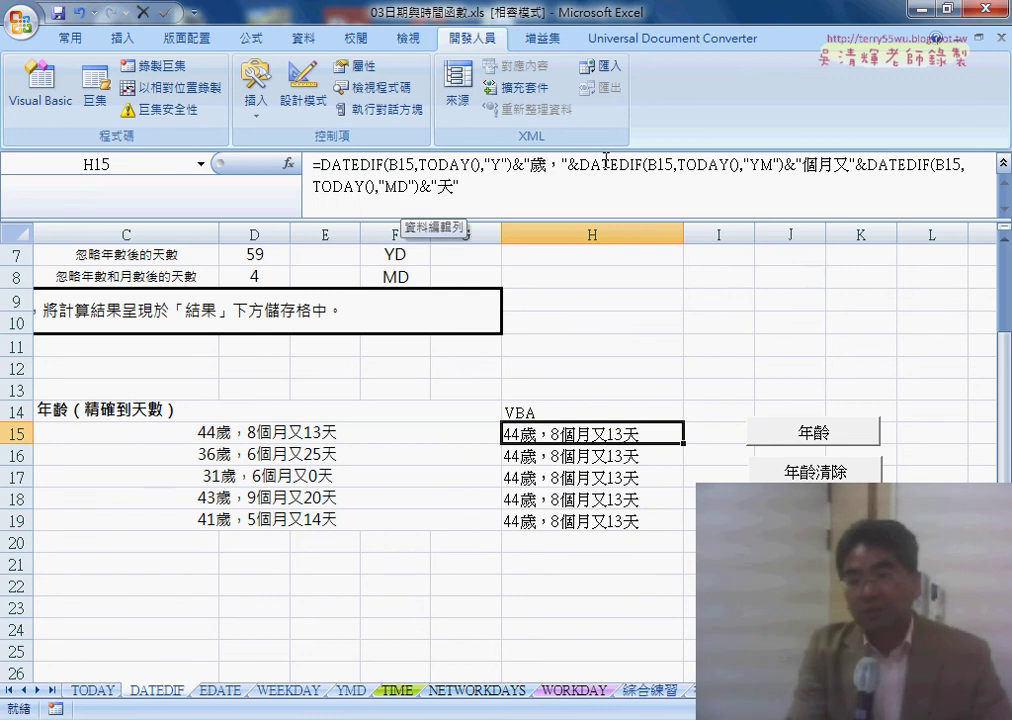
left_click(583, 458)
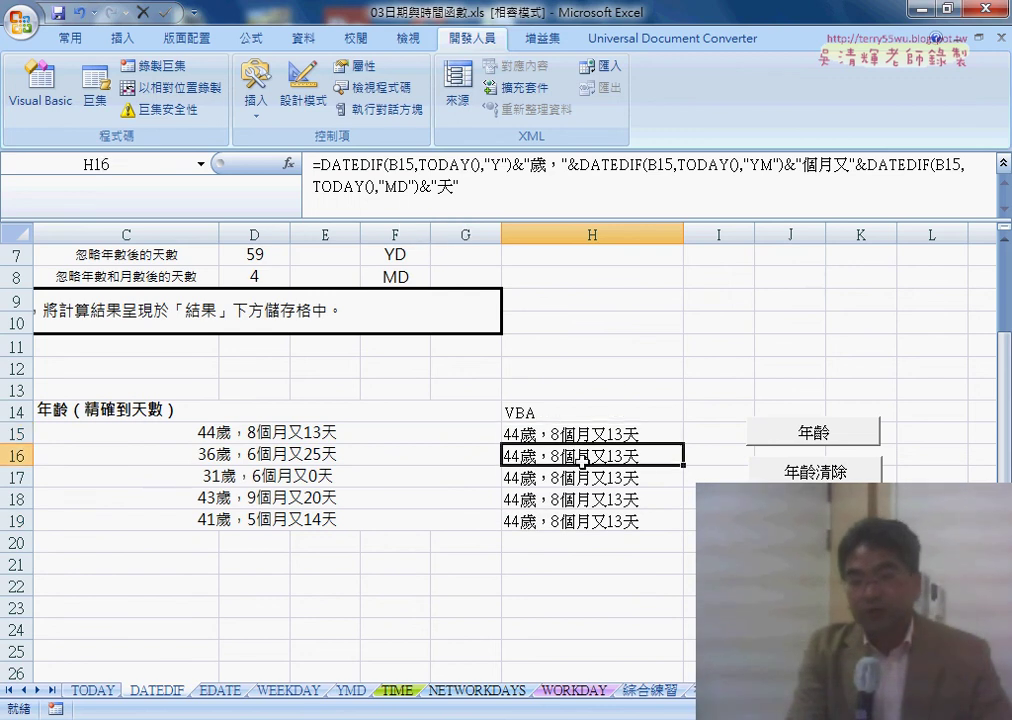
left_click(583, 477)
left_click(581, 497)
left_click(586, 434)
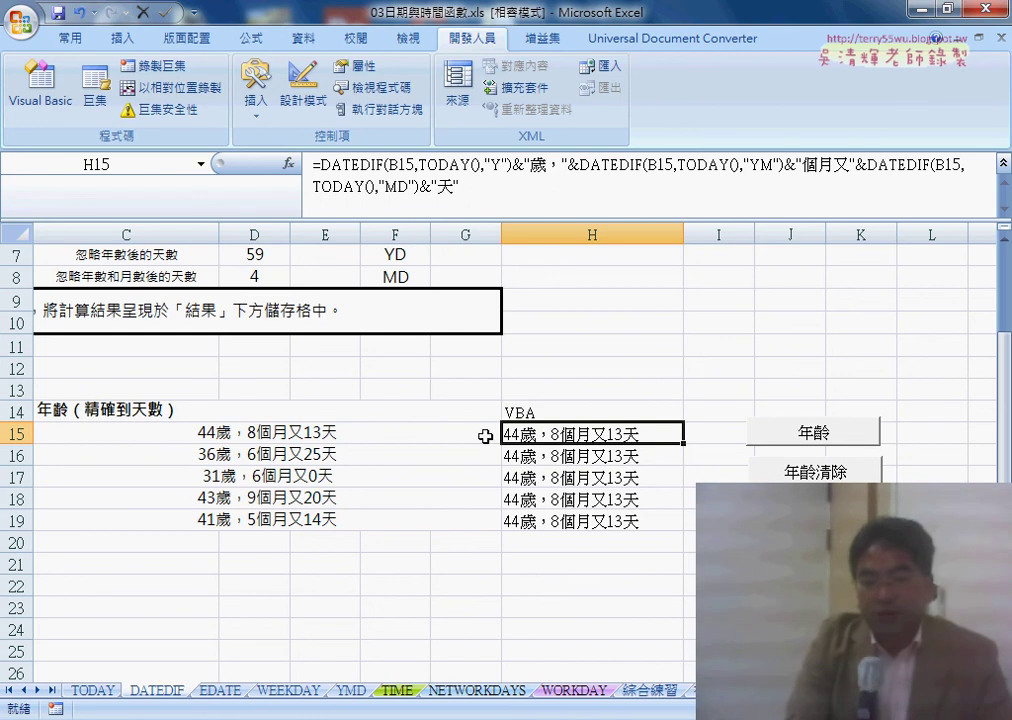
In Notepad, replace the first B15's 15 with " & i & " and select that fragment.
key("alt+Tab")
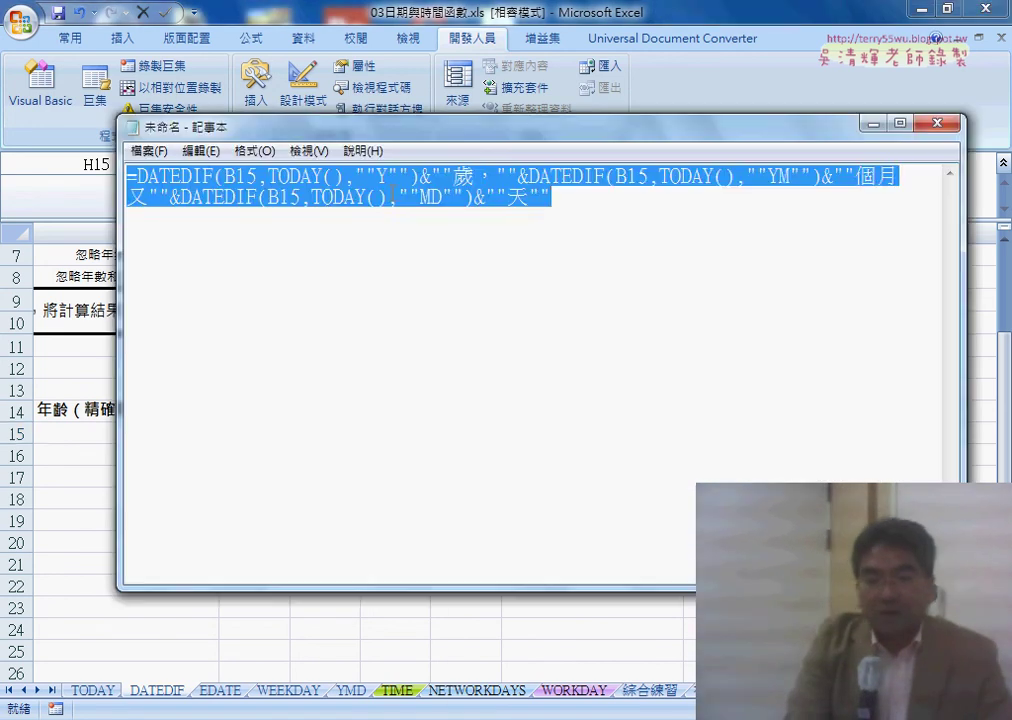
left_click(310, 178)
left_click_drag(254, 176, 237, 176)
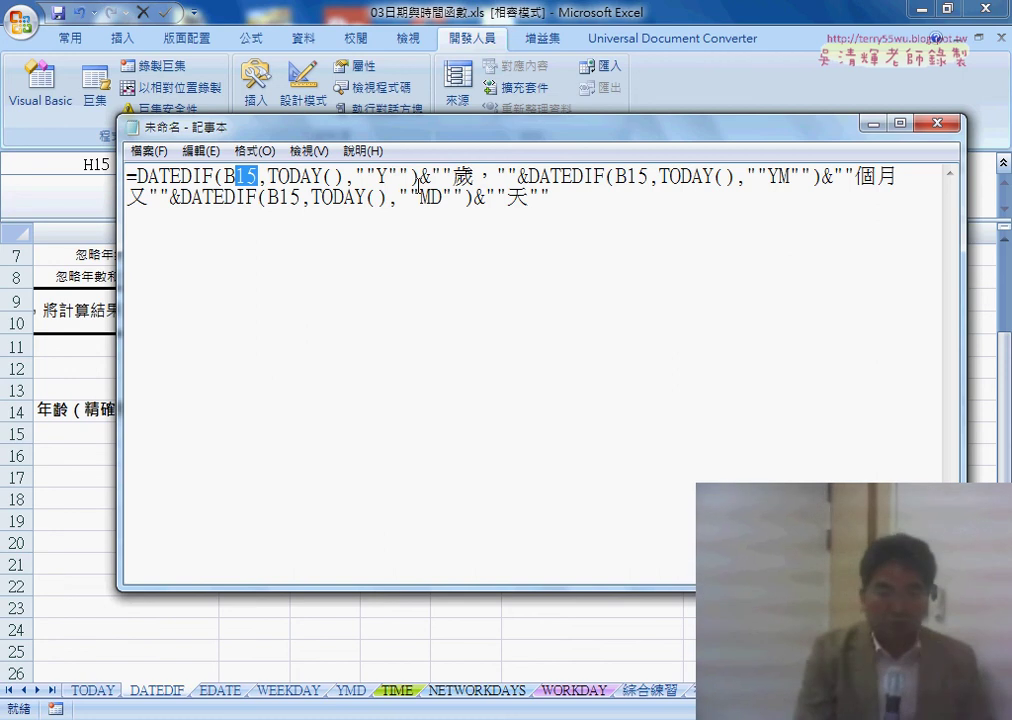
type("\"\"")
key("Left")
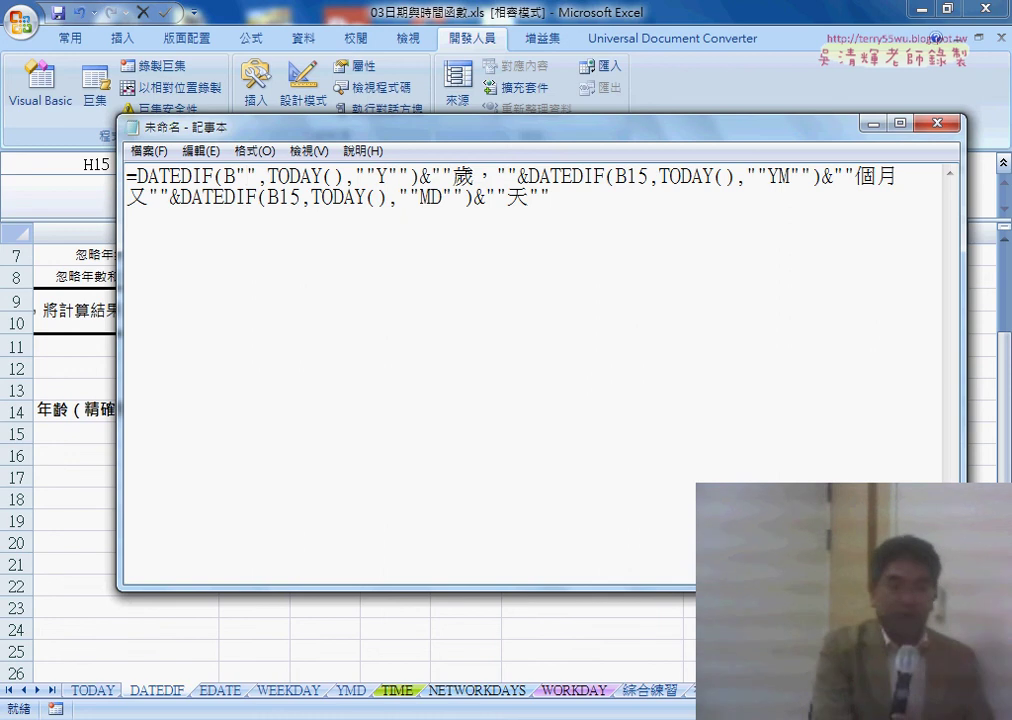
type("&&")
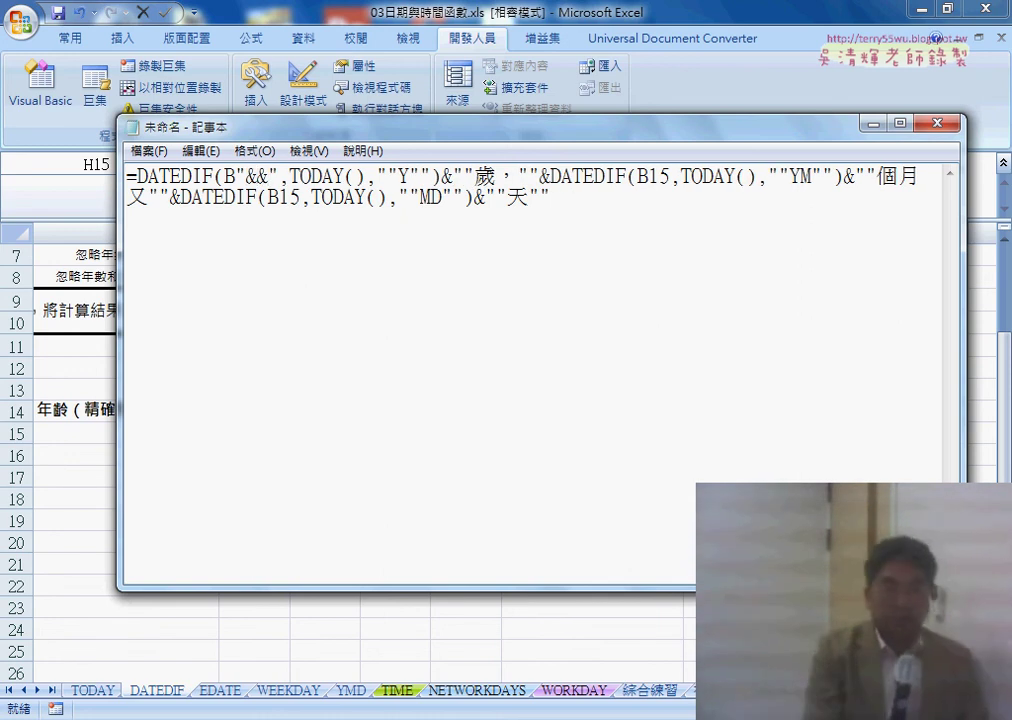
type("i")
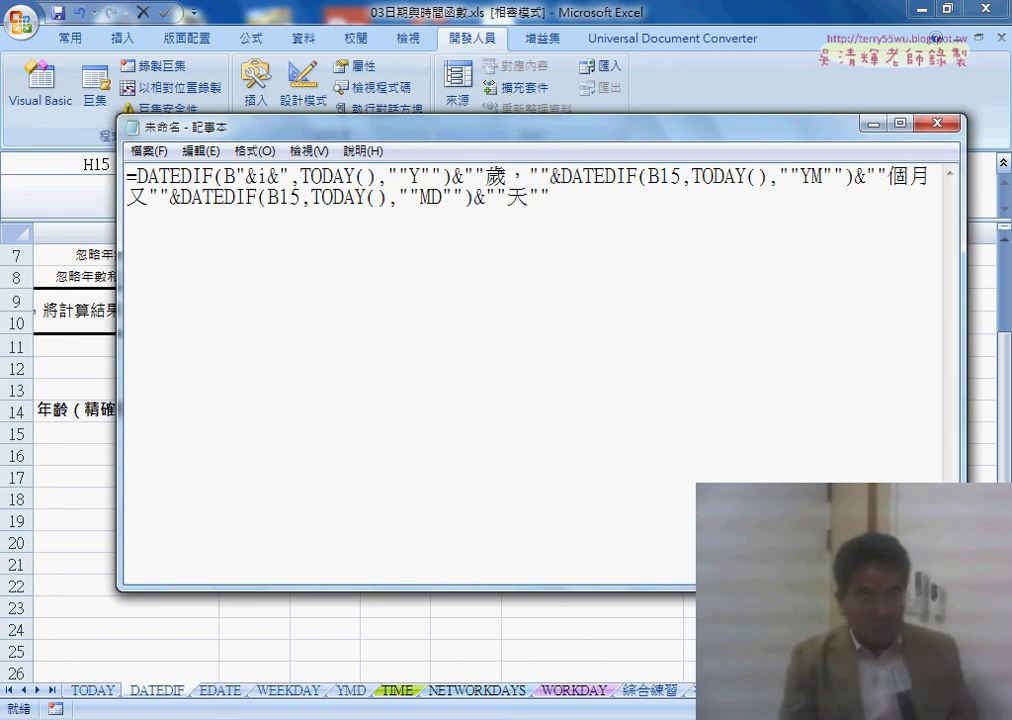
left_click(247, 178)
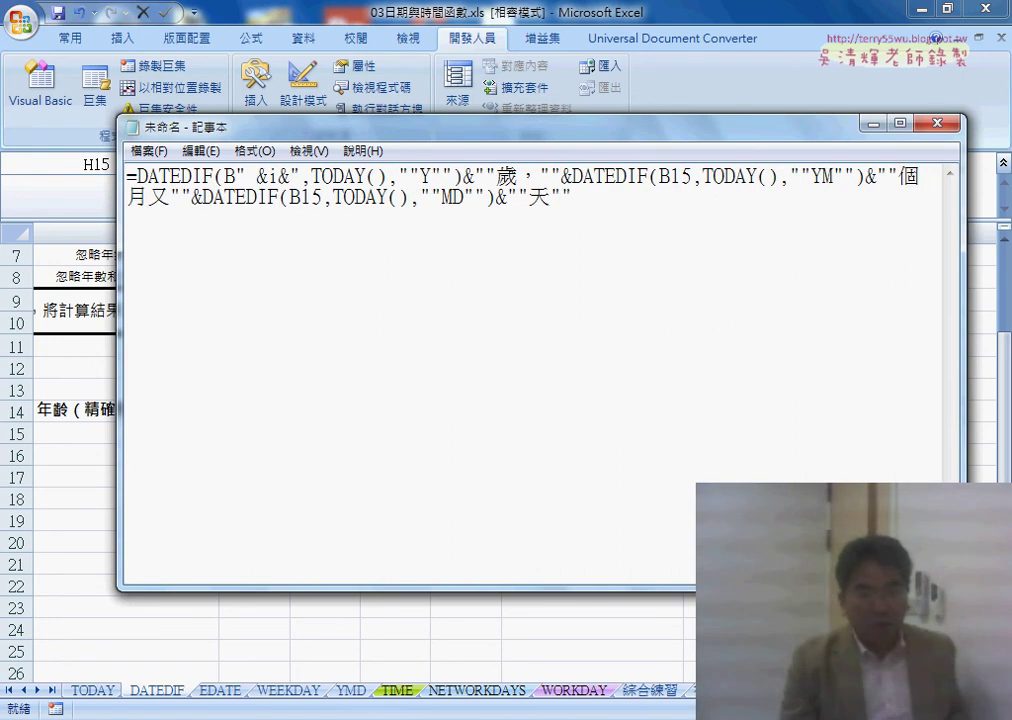
left_click(268, 178)
left_click(291, 178)
left_click(316, 178)
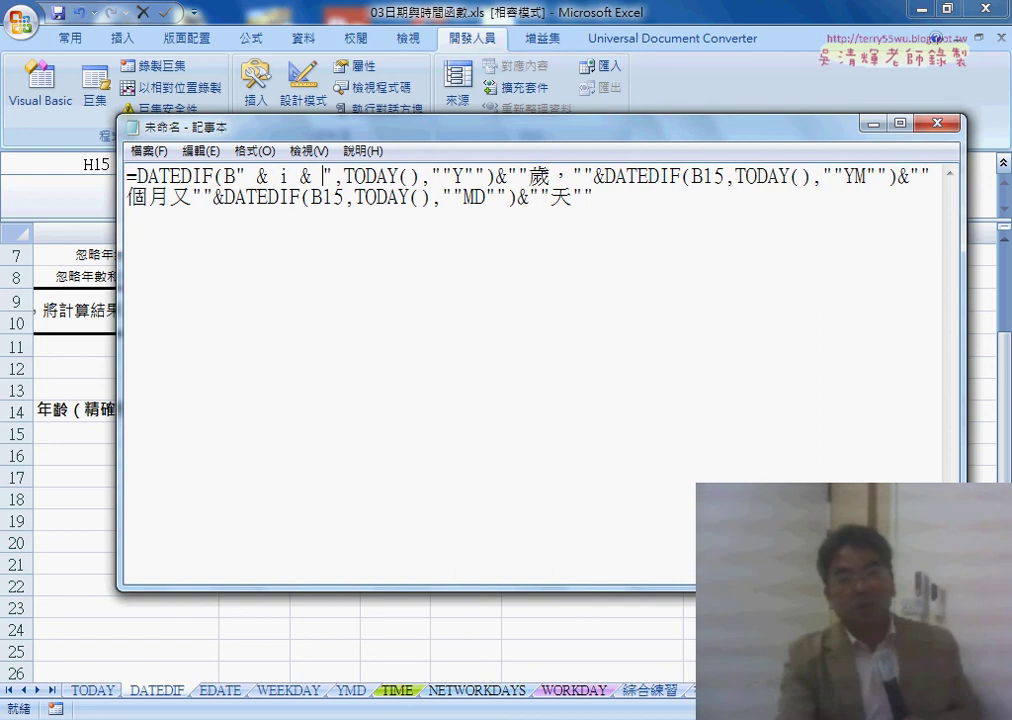
left_click_drag(237, 177, 333, 177)
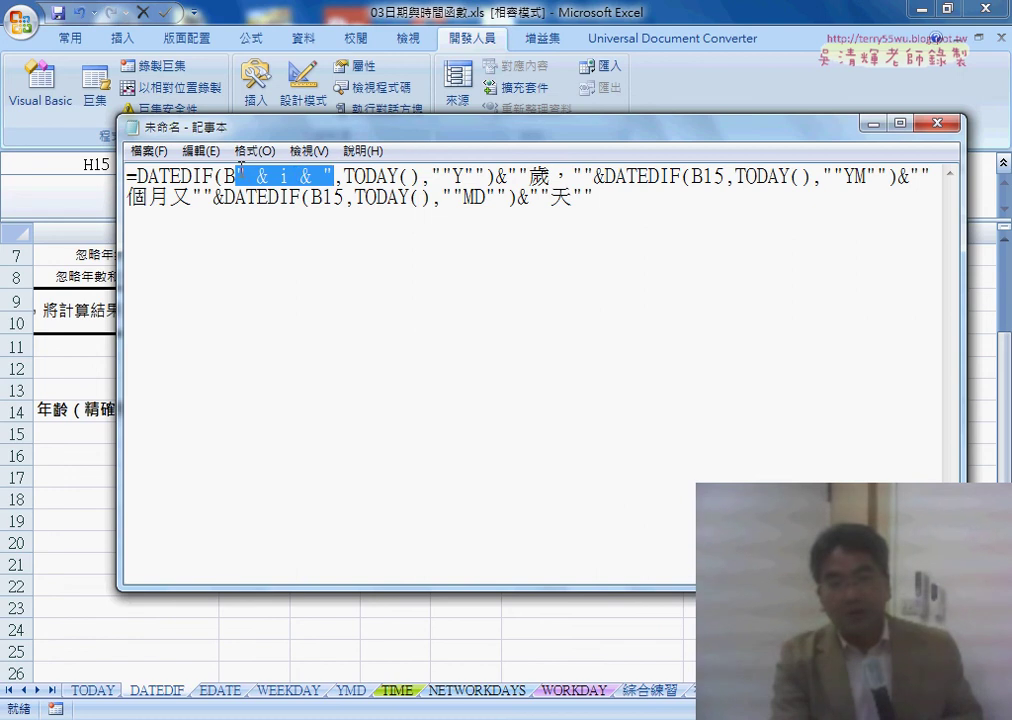
Paste the " & i & " fragment over 15 in the second and third B15 references.
right_click(293, 180)
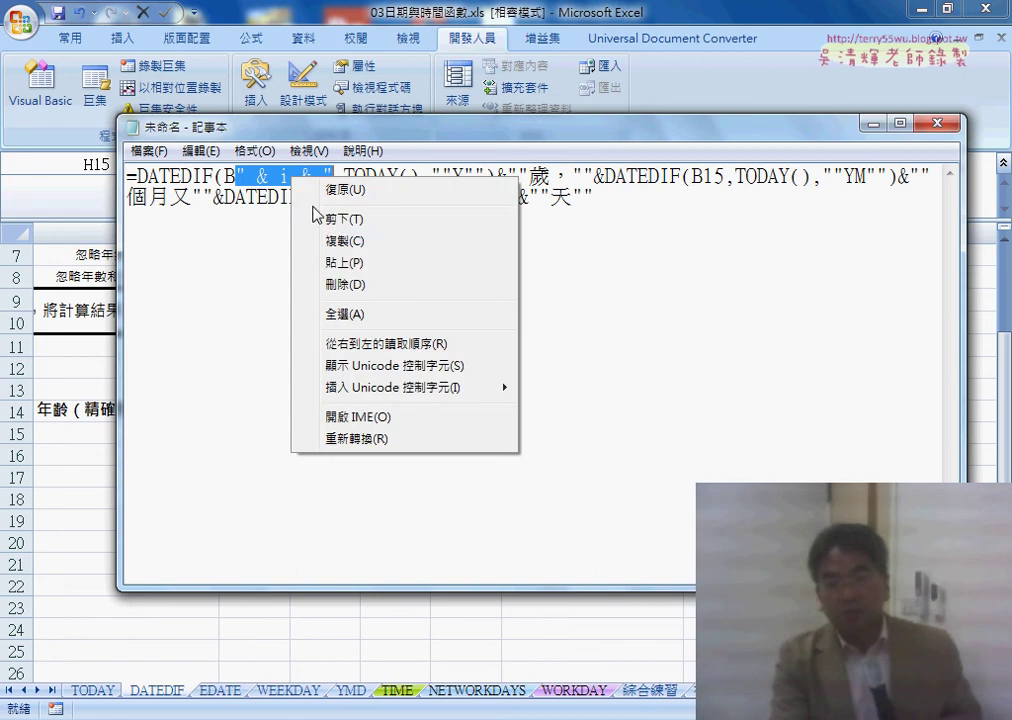
left_click(338, 237)
left_click(724, 176)
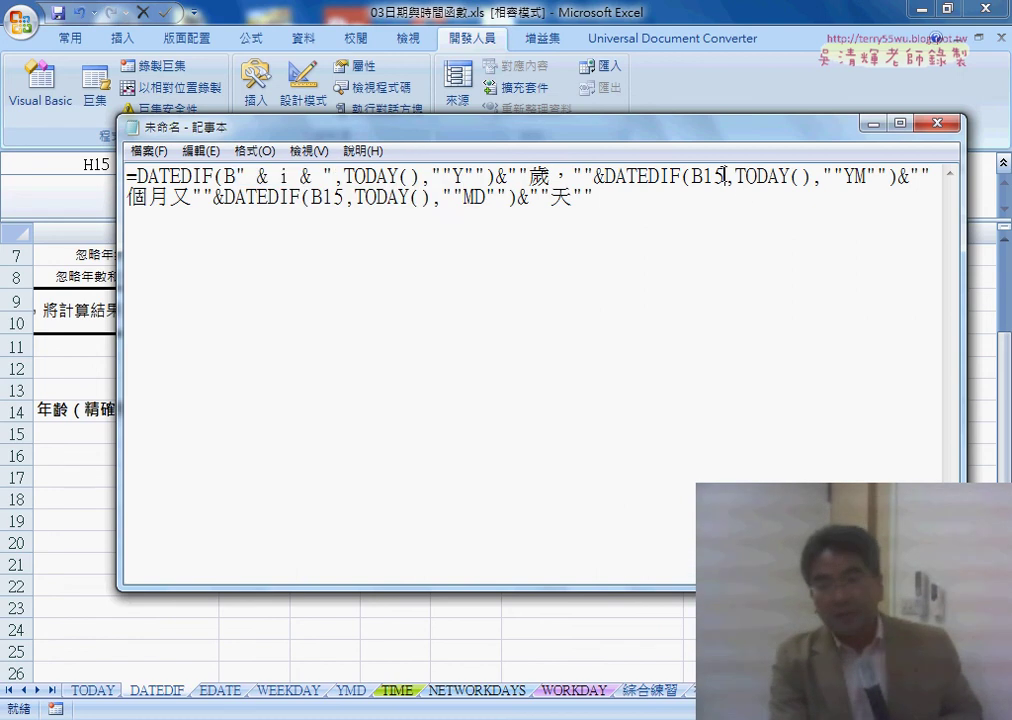
right_click(714, 177)
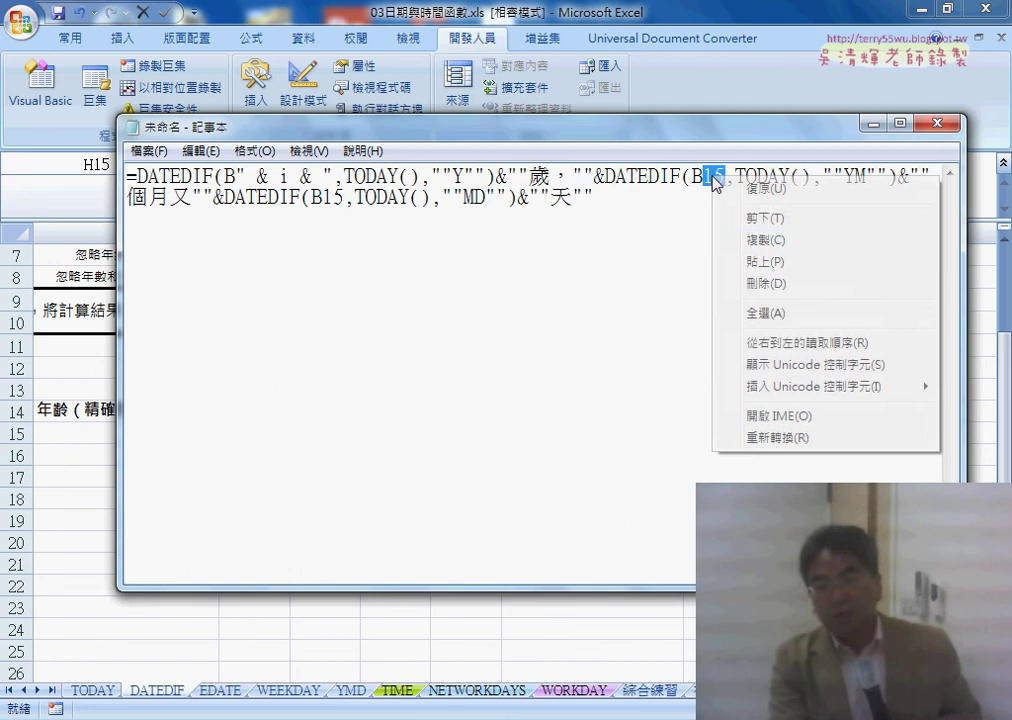
left_click(765, 262)
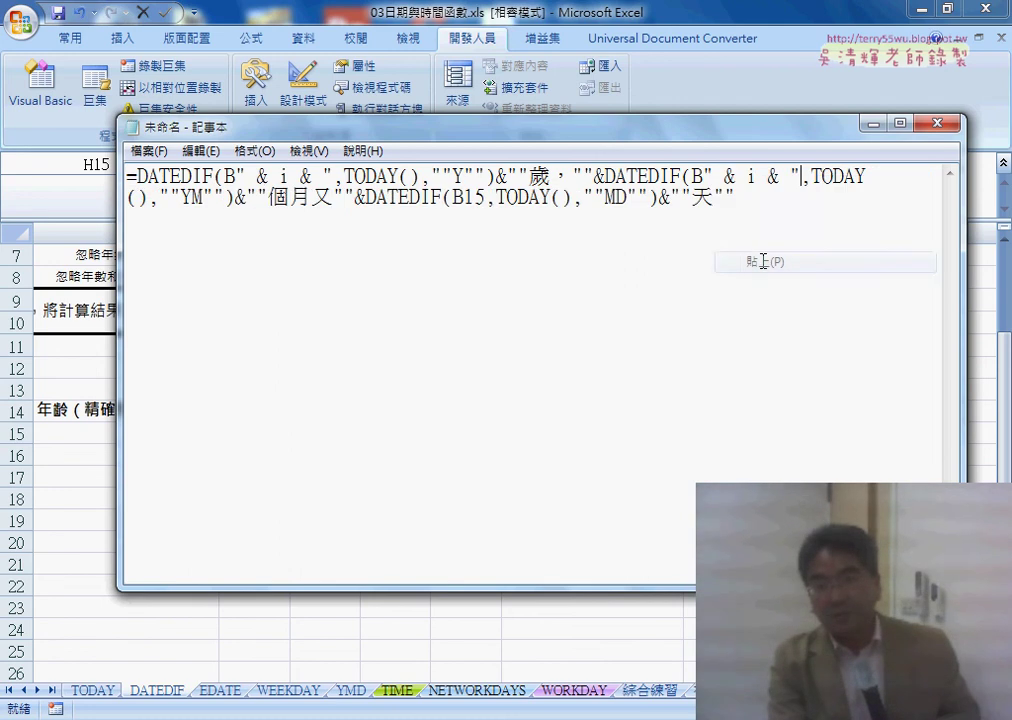
right_click(472, 198)
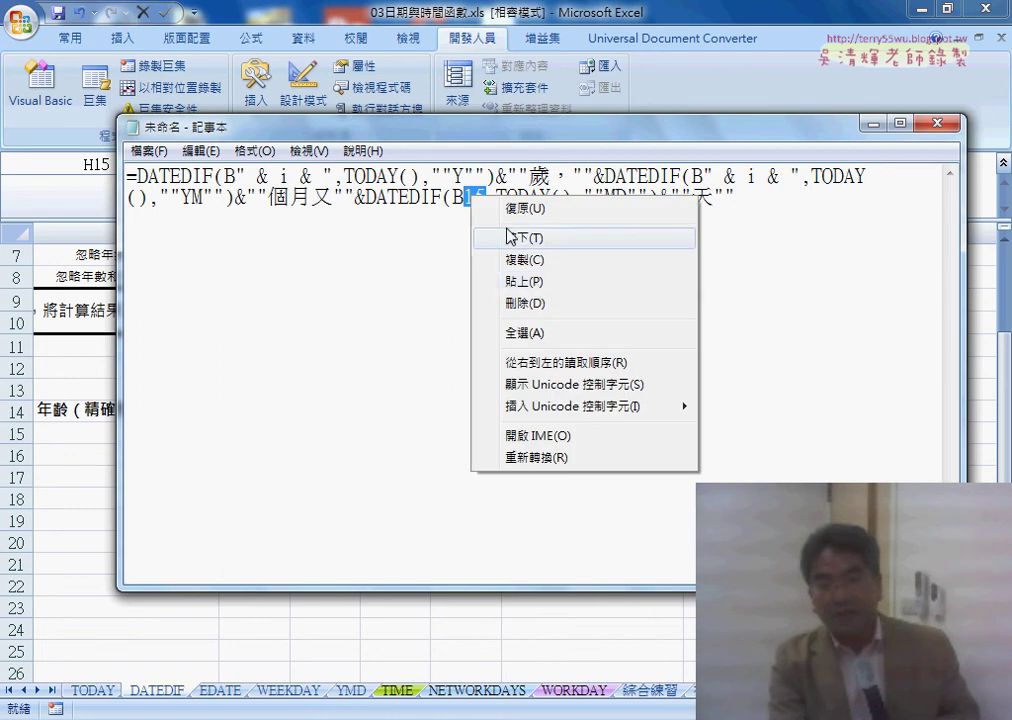
left_click(538, 284)
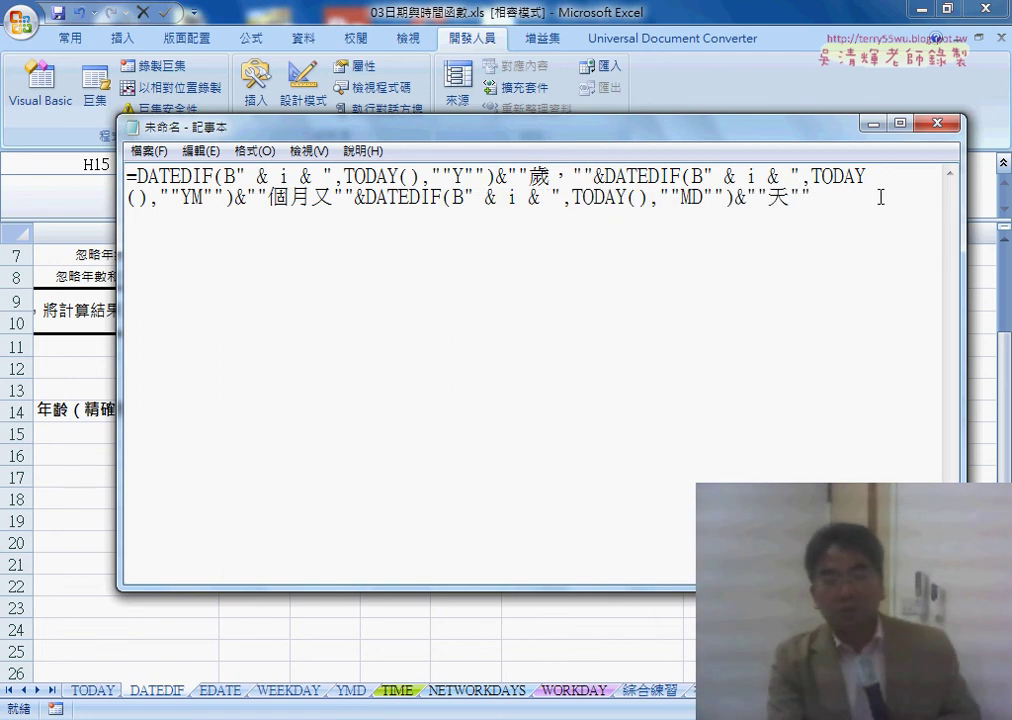
Copy the entire edited per-row formula and minimize Notepad.
left_click_drag(881, 194, 90, 181)
right_click(221, 187)
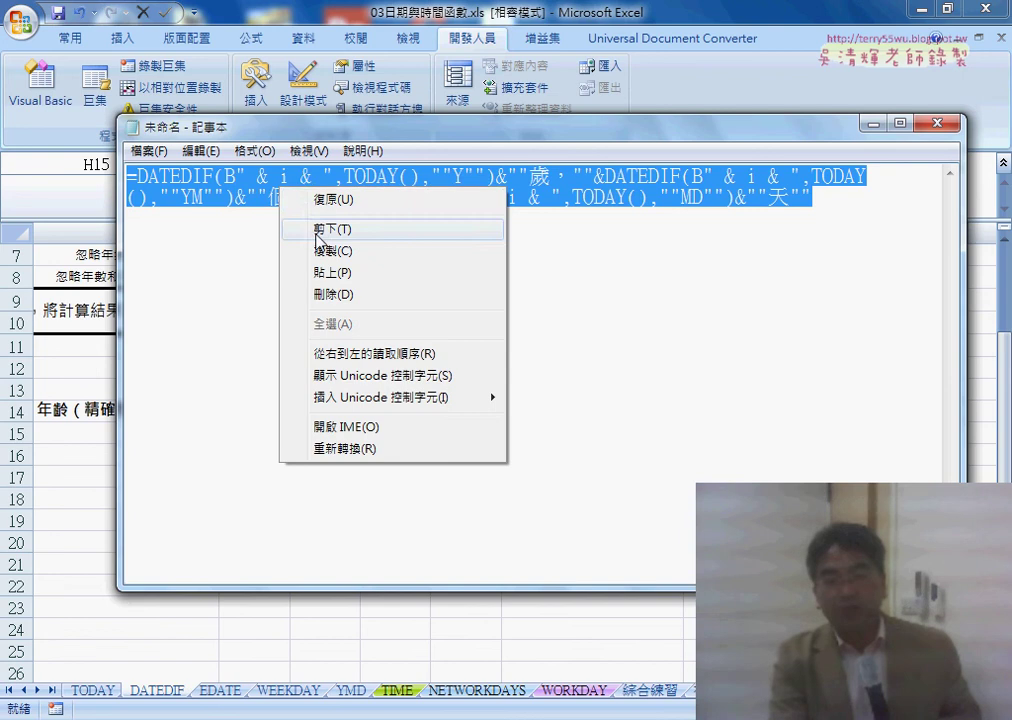
left_click(327, 246)
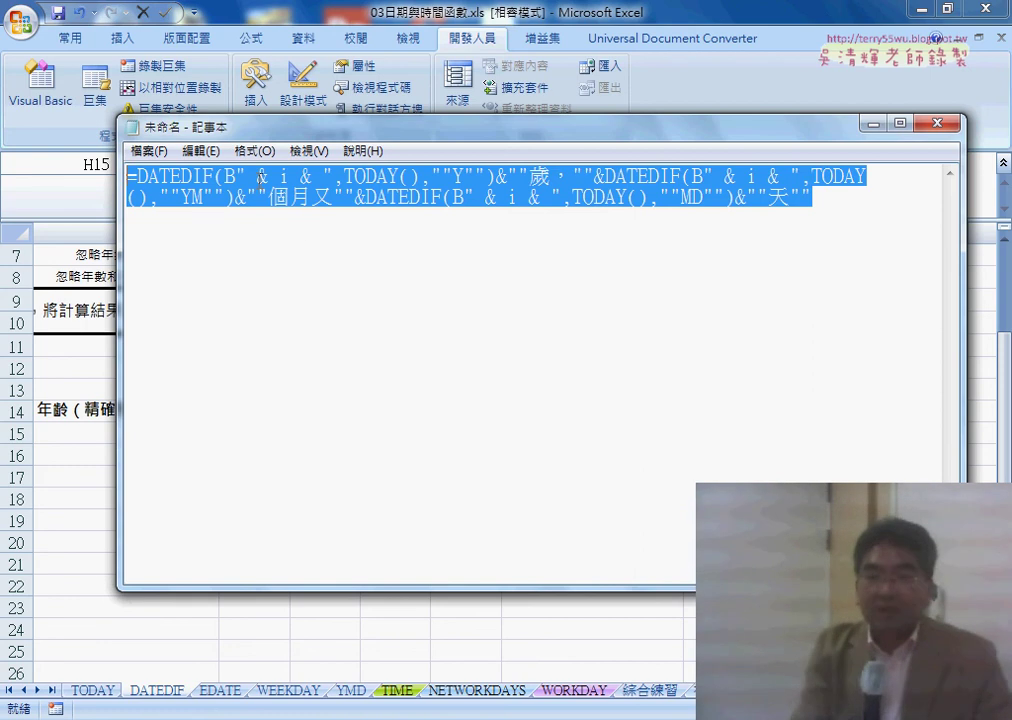
right_click(372, 196)
left_click(490, 258)
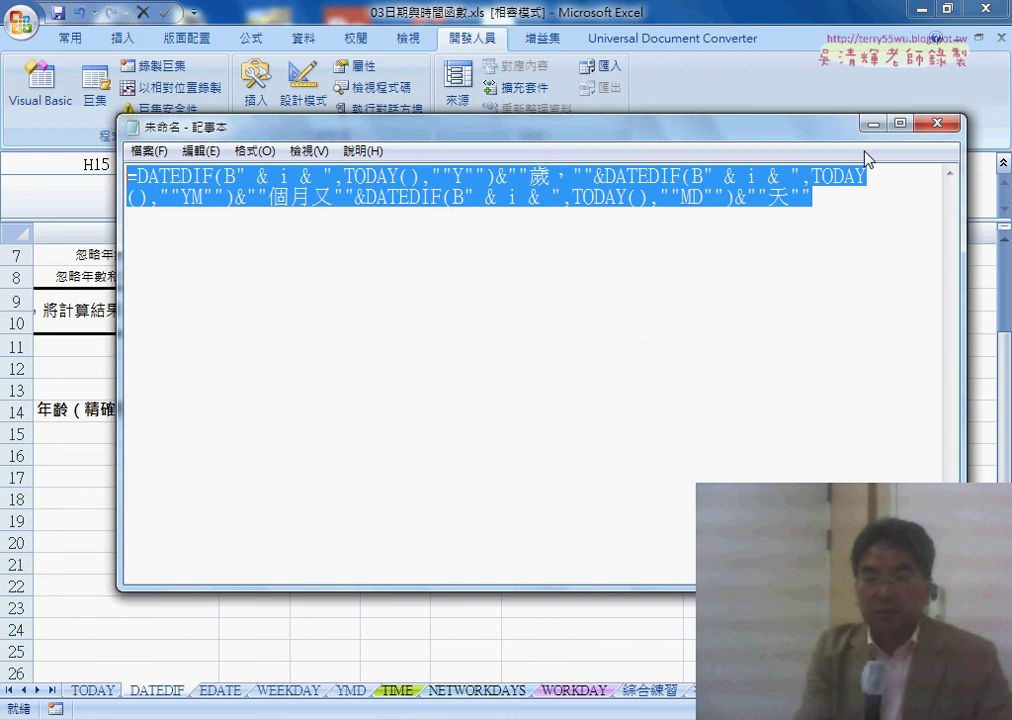
left_click(873, 123)
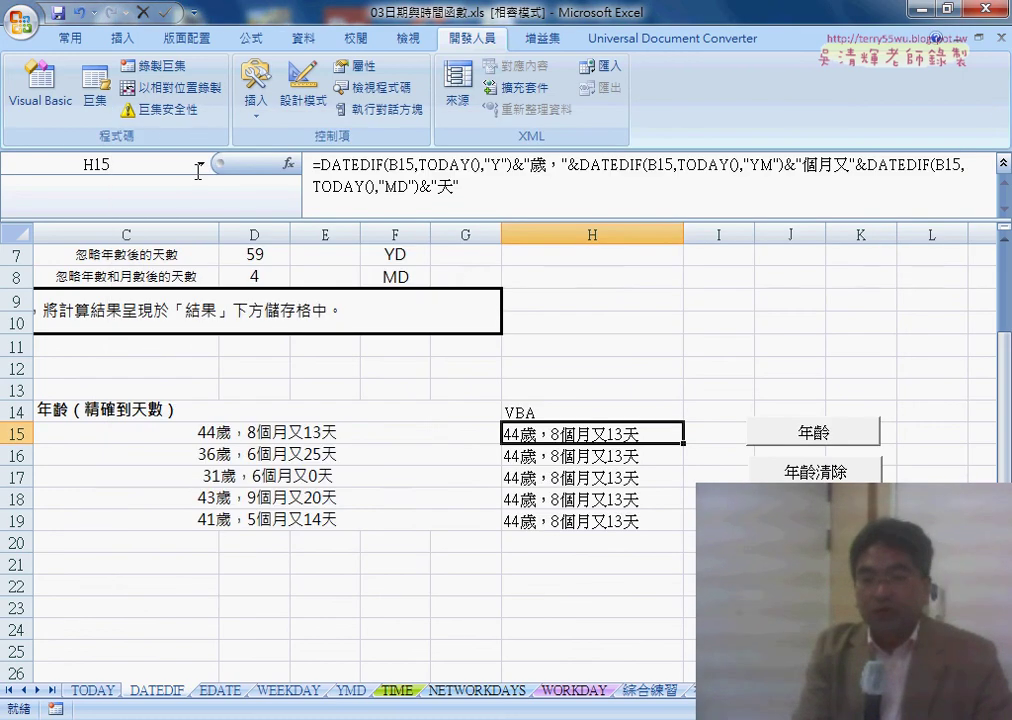
Swap the B15 formula string in the 年齡 Cells line for the pasted B" & i & " version.
key("alt+F11")
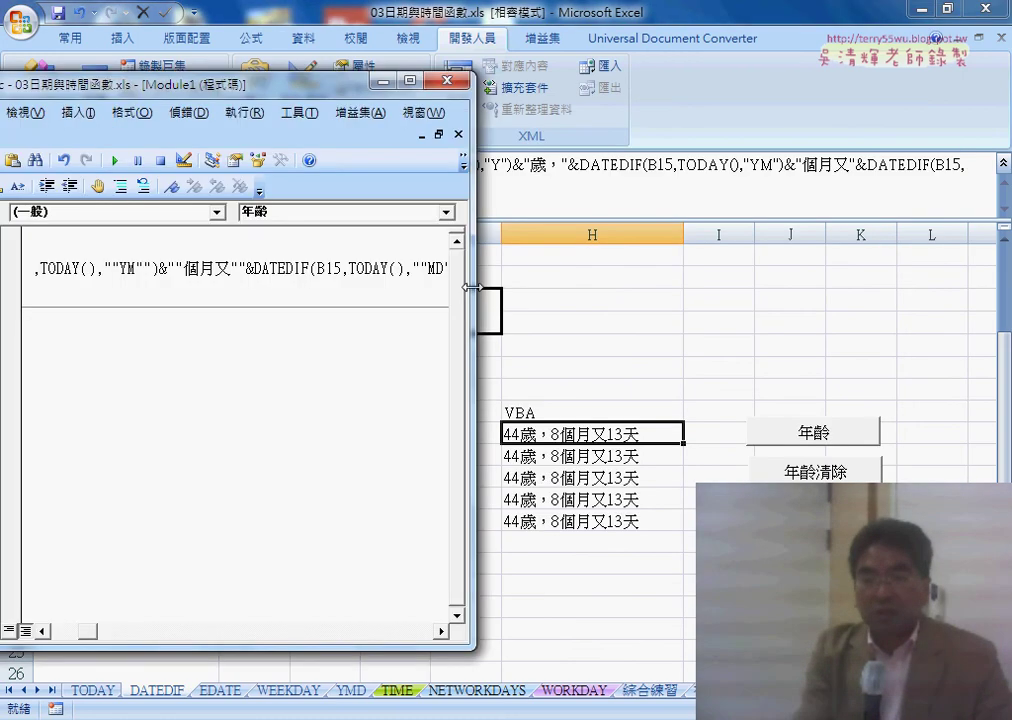
left_click_drag(471, 287, 939, 306)
left_click_drag(147, 631, 57, 638)
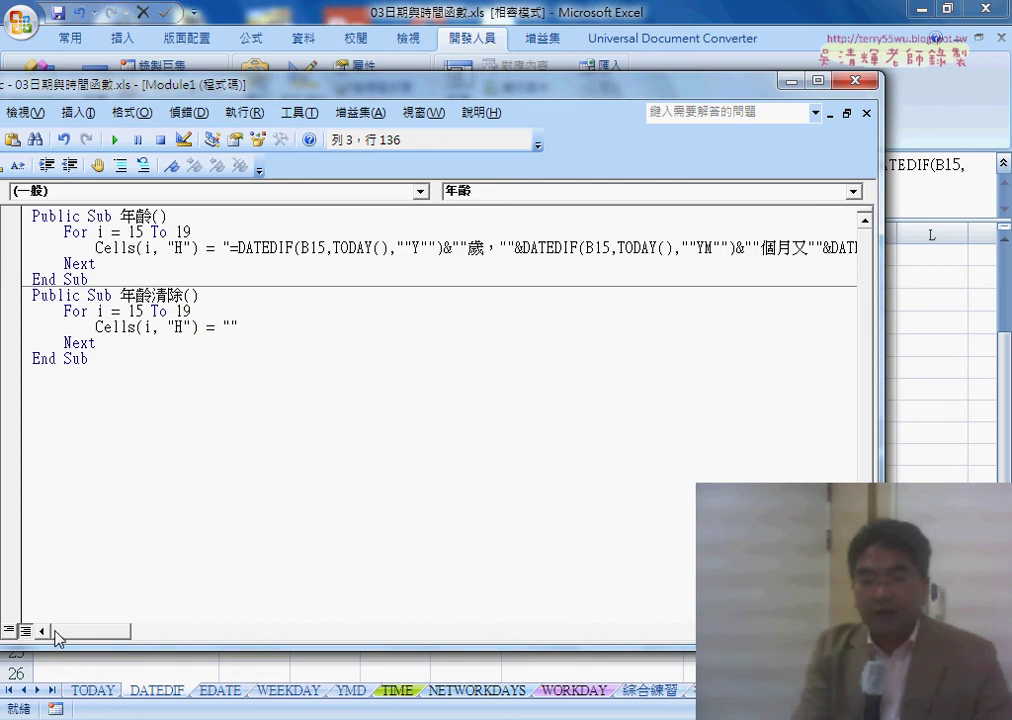
left_click_drag(229, 247, 697, 247)
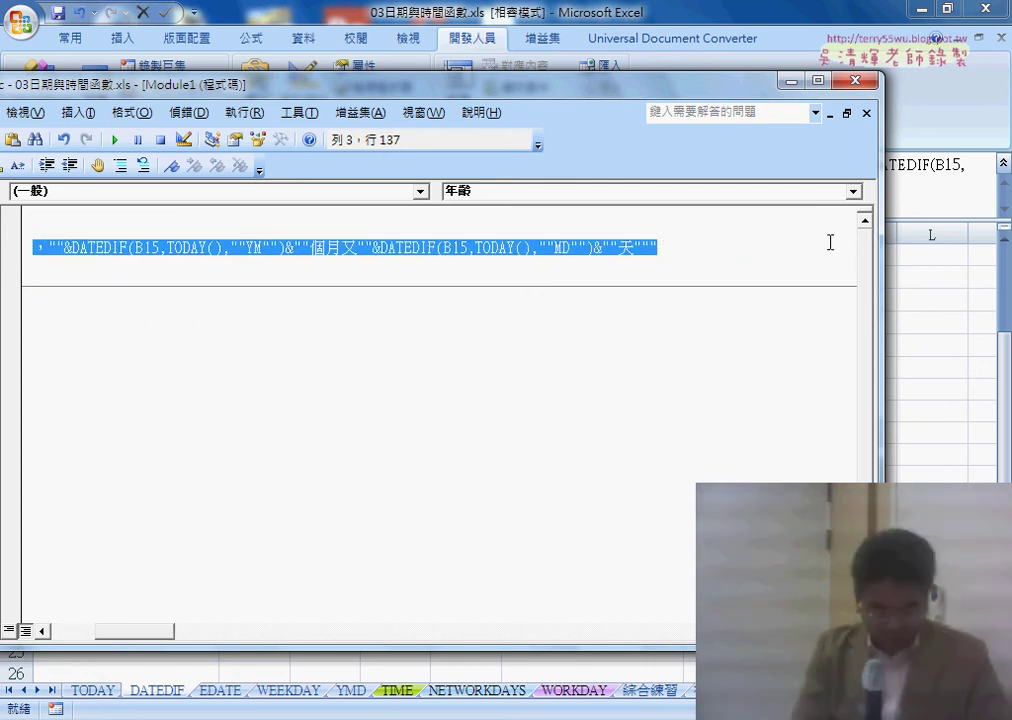
key("Delete")
type("\"H\") =")
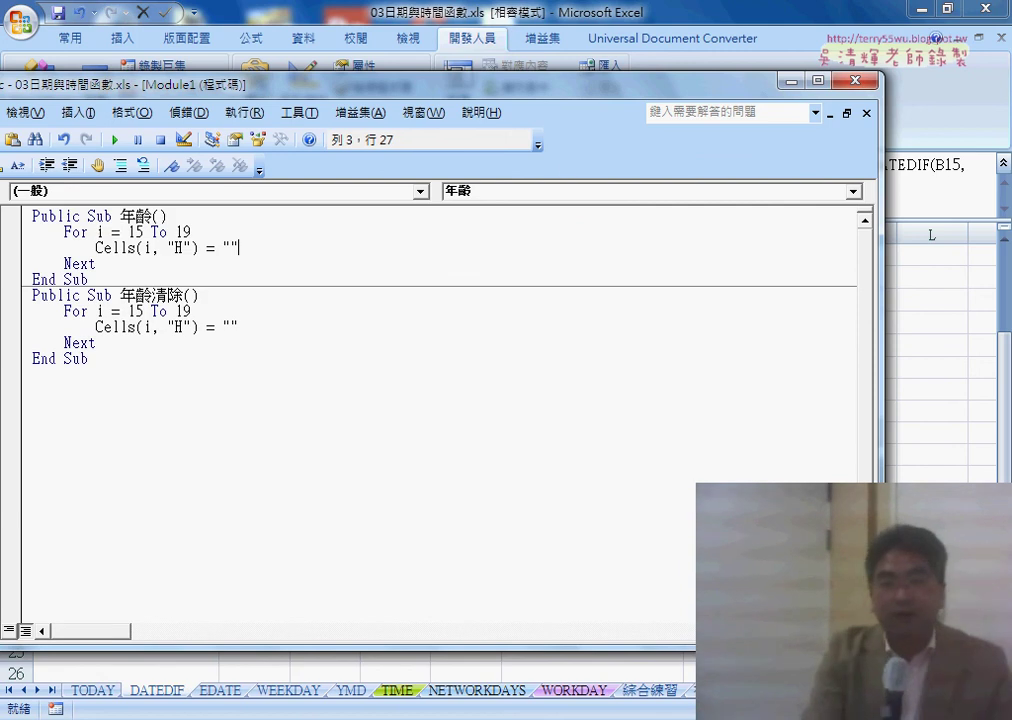
left_click(234, 248)
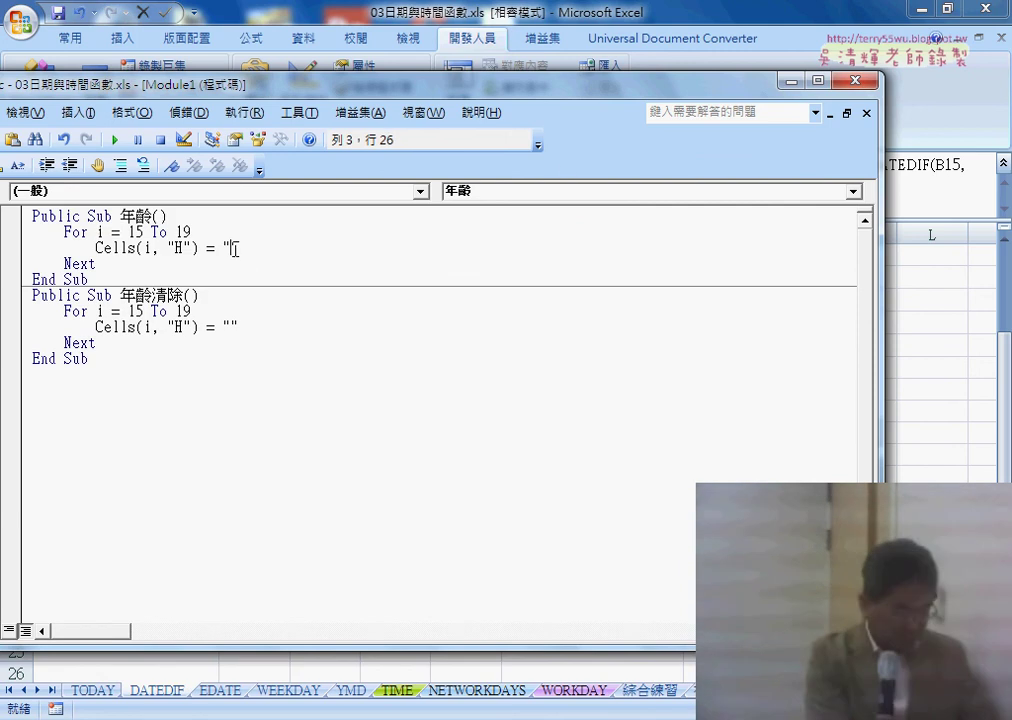
key("ctrl+v")
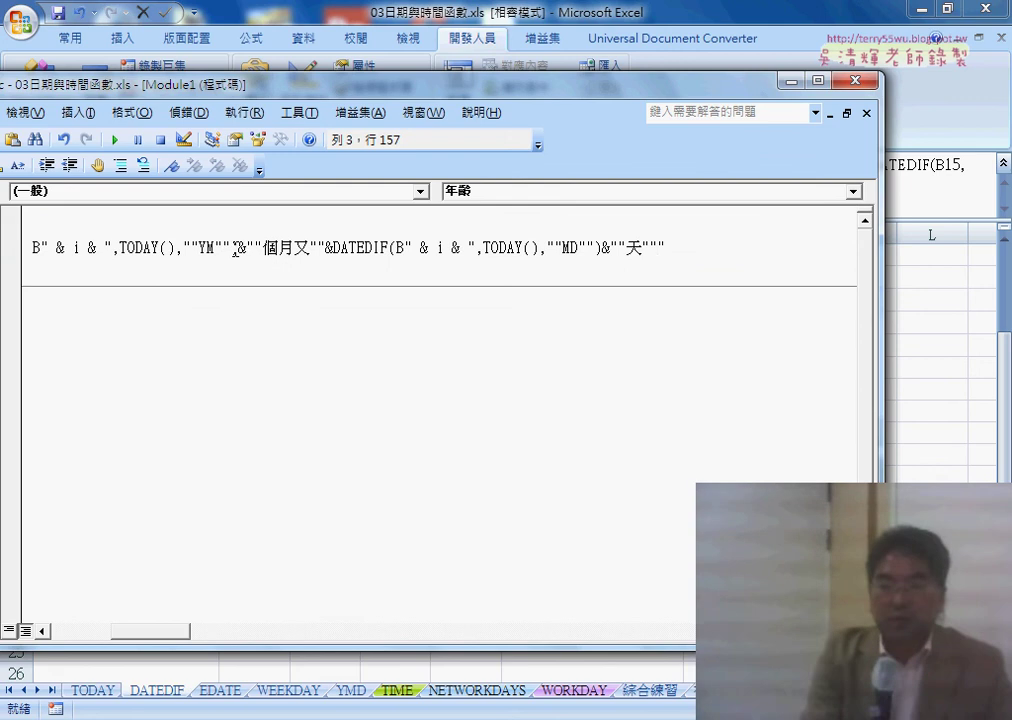
left_click(937, 481)
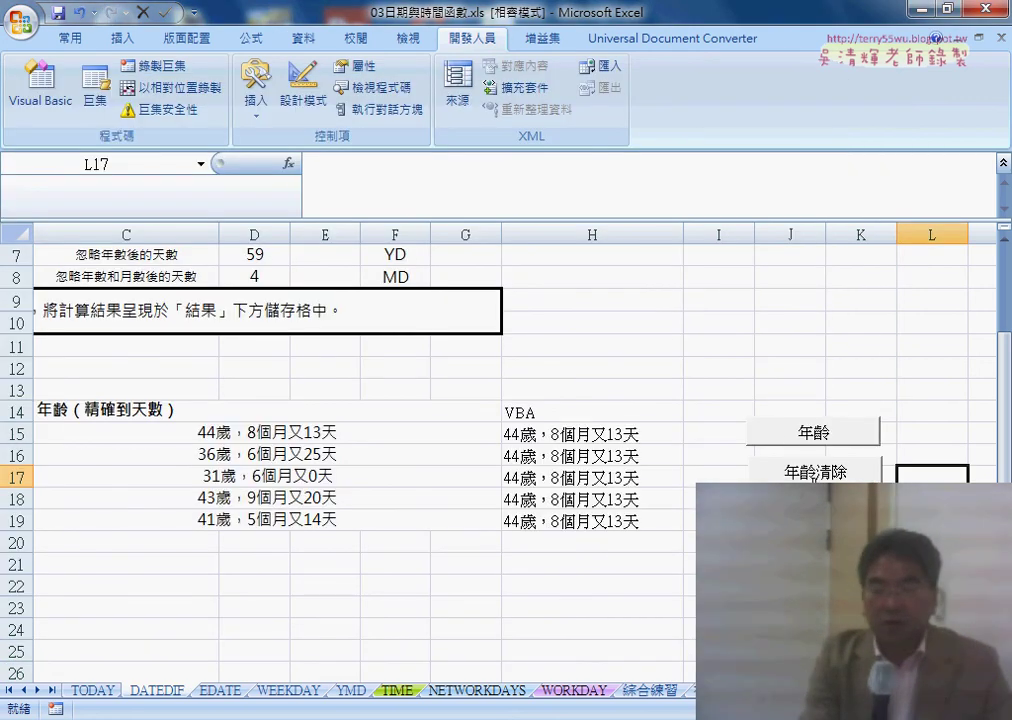
Clear H15:H19 with 年齡清除, run 年齡, and check the formulas in H15, H16, H17 and H19.
left_click(815, 474)
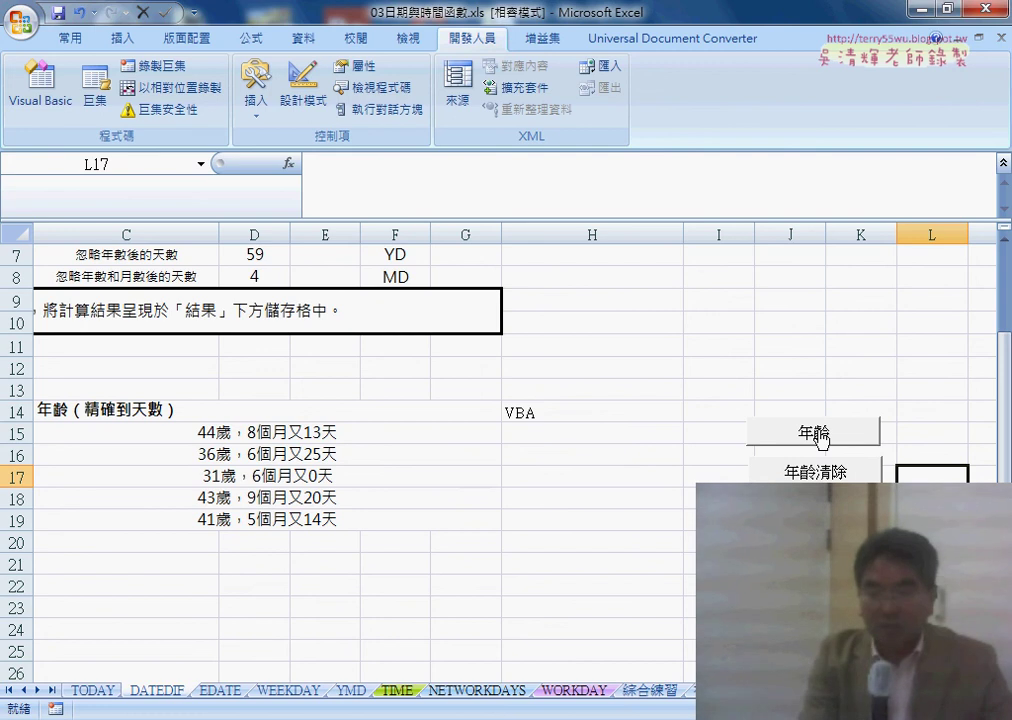
left_click(819, 436)
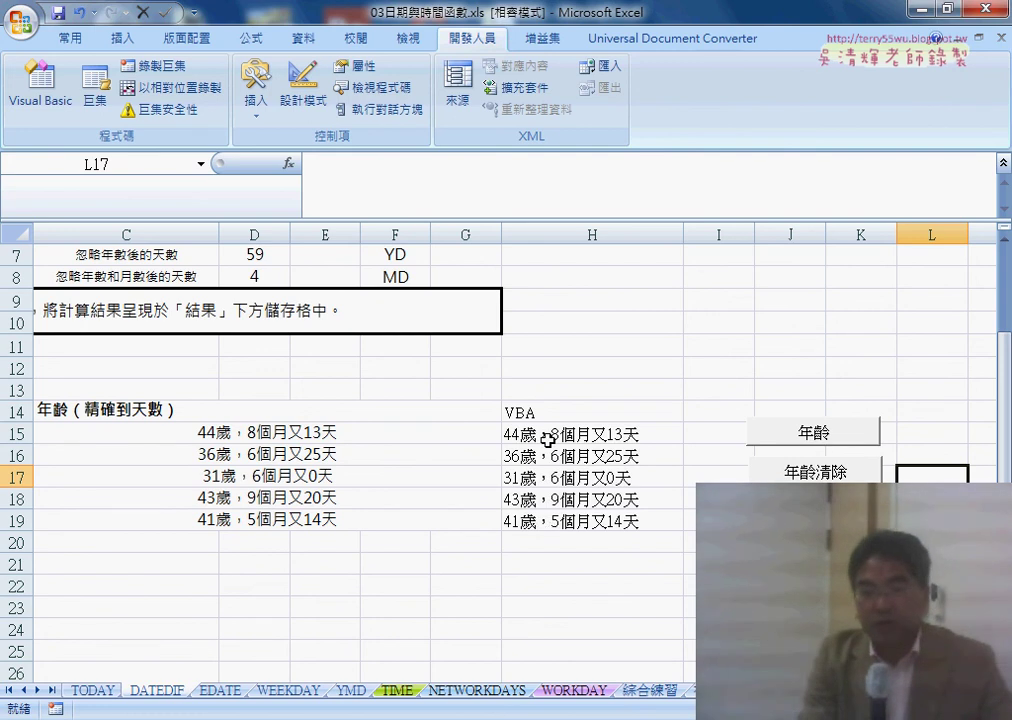
left_click(548, 440)
left_click(526, 456)
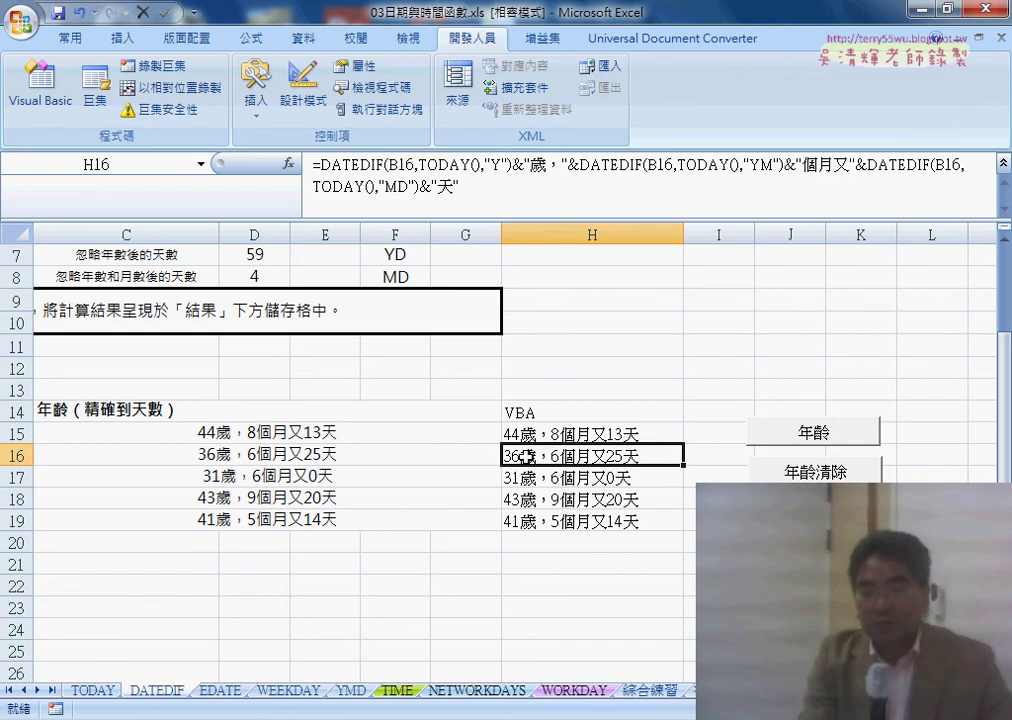
left_click(542, 480)
left_click(548, 527)
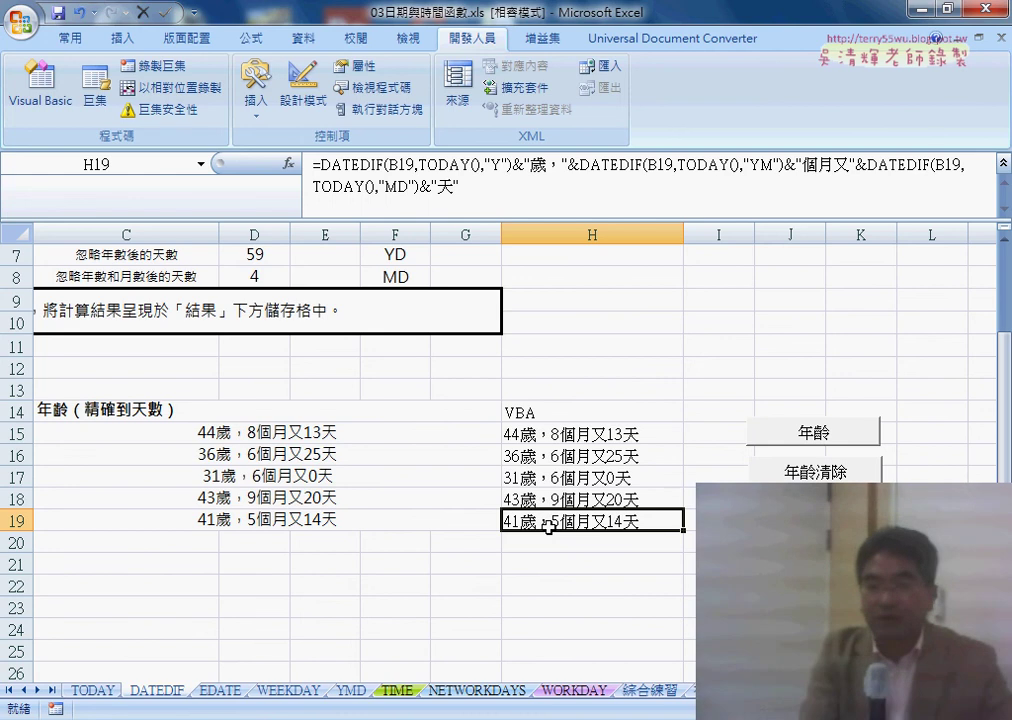
Clear and rerun the 年齡 macro to refill H15:H19, then go back to the VBA code.
left_click(815, 474)
left_click(810, 431)
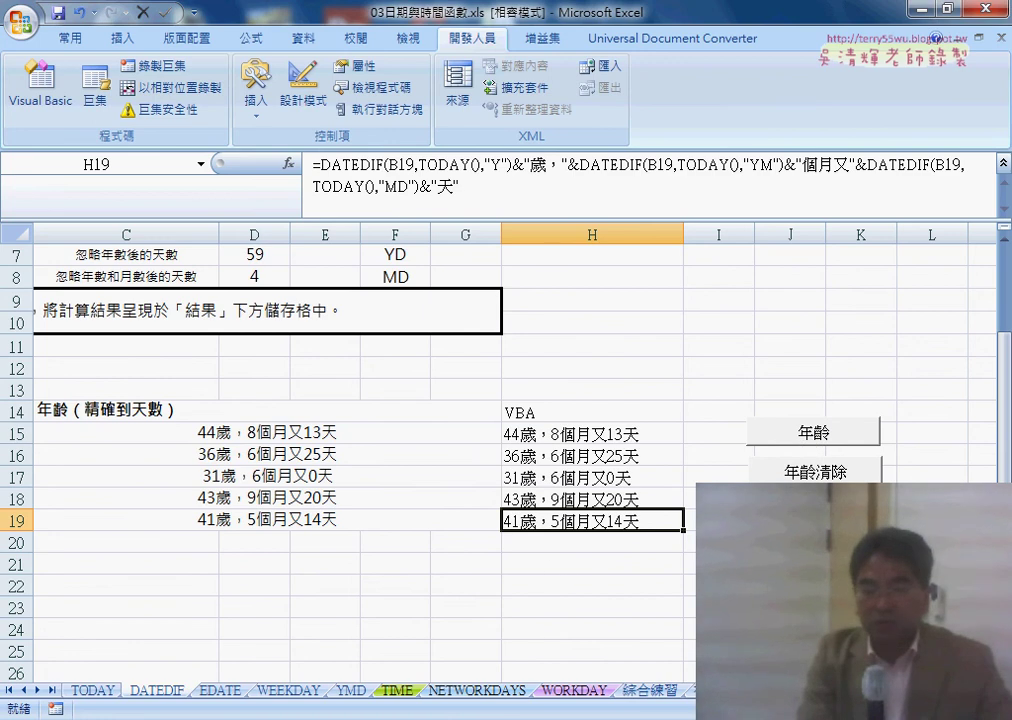
left_click(538, 628)
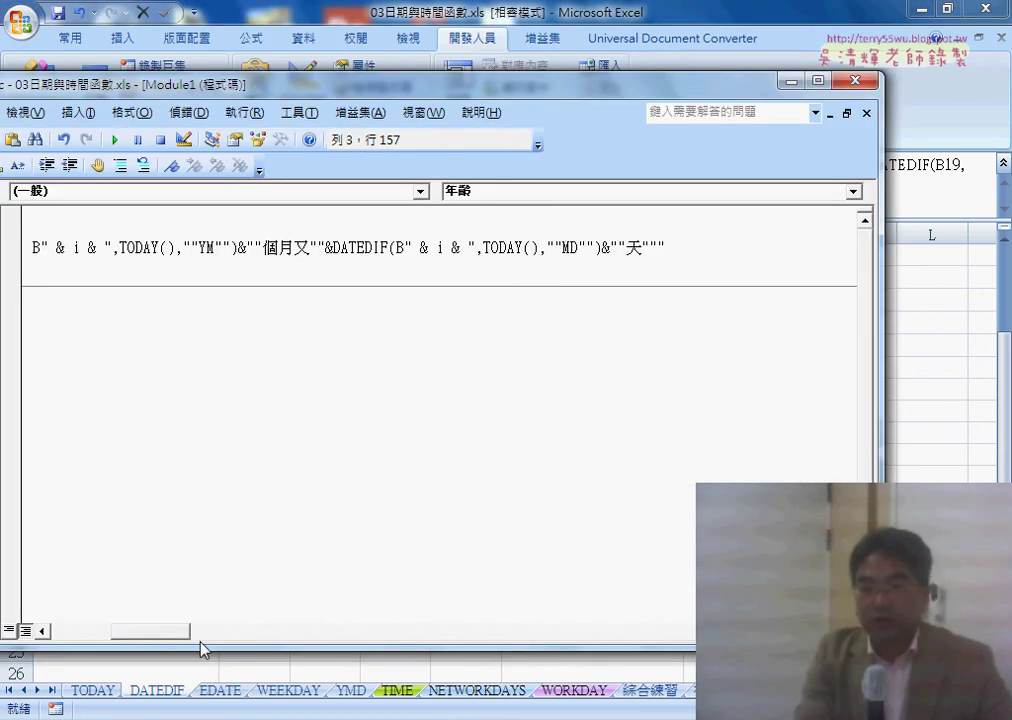
Break the 年齡 DATEDIF statement before &""個月又 and dismiss the resulting compile error.
mouse_move(203, 648)
left_mouse_down()
mouse_move(121, 640)
mouse_move(220, 645)
mouse_move(92, 645)
left_mouse_up()
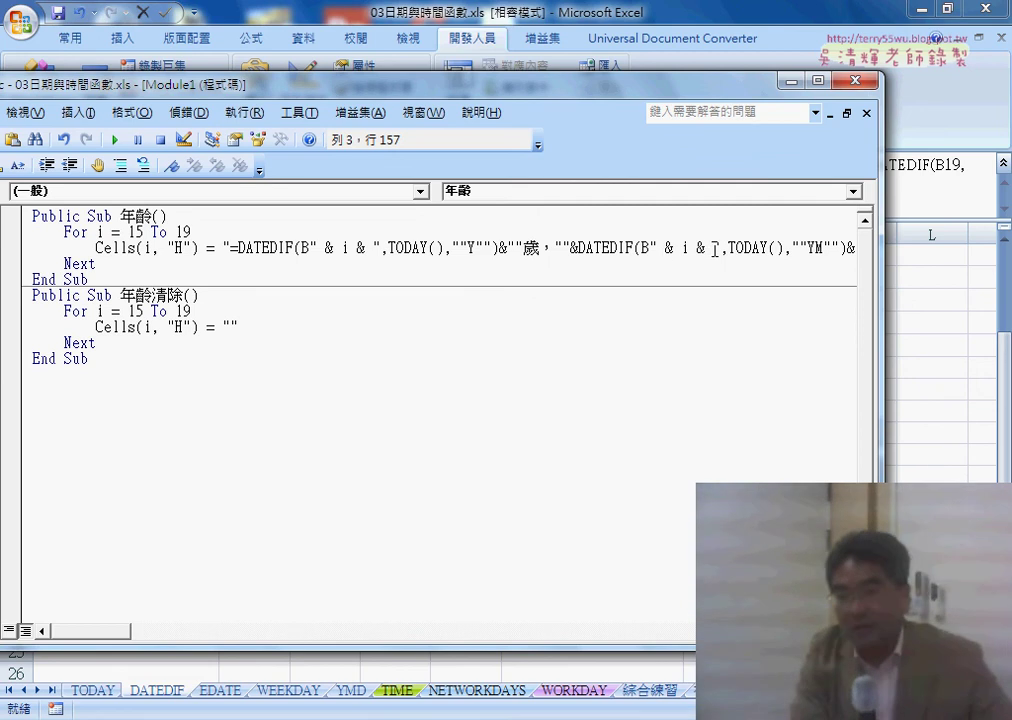
left_click(847, 249)
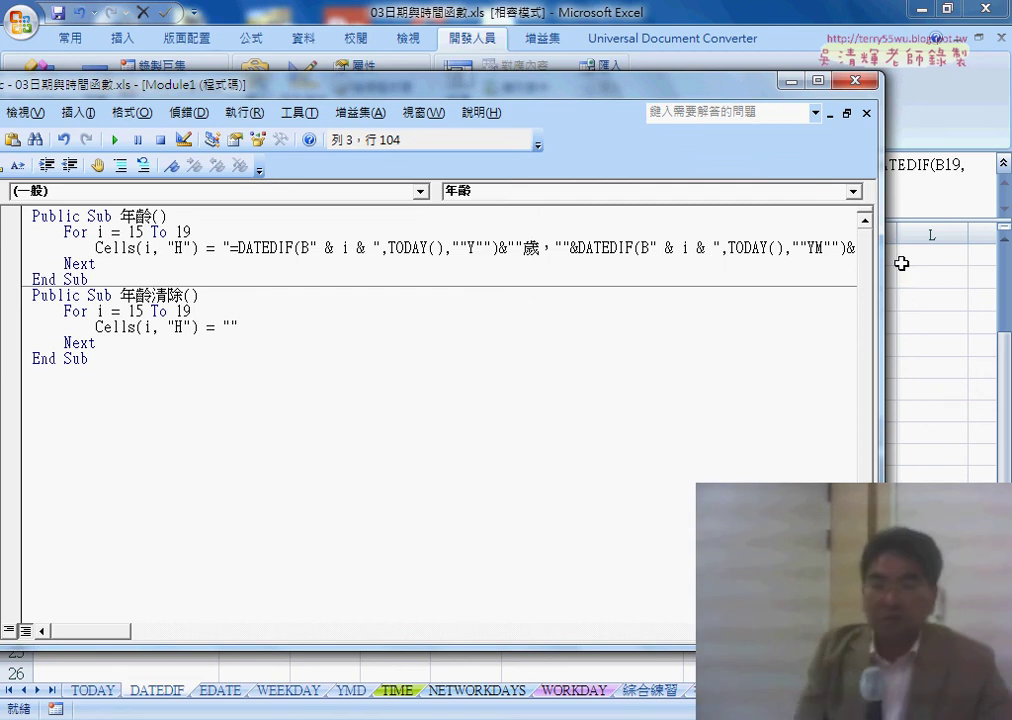
key("Return")
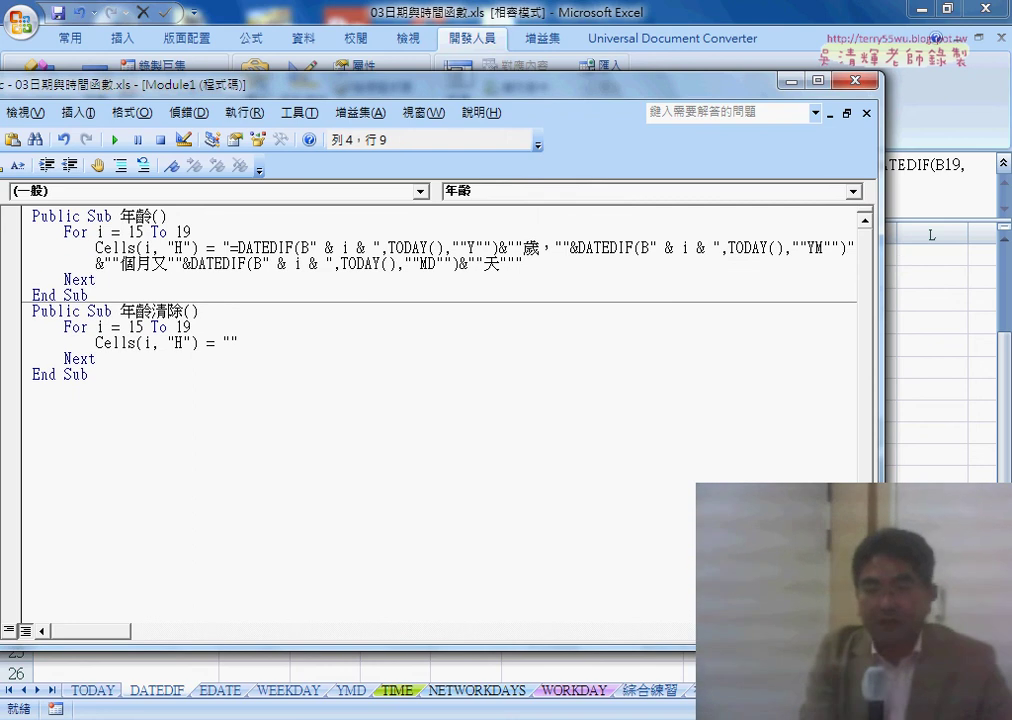
left_click(639, 442)
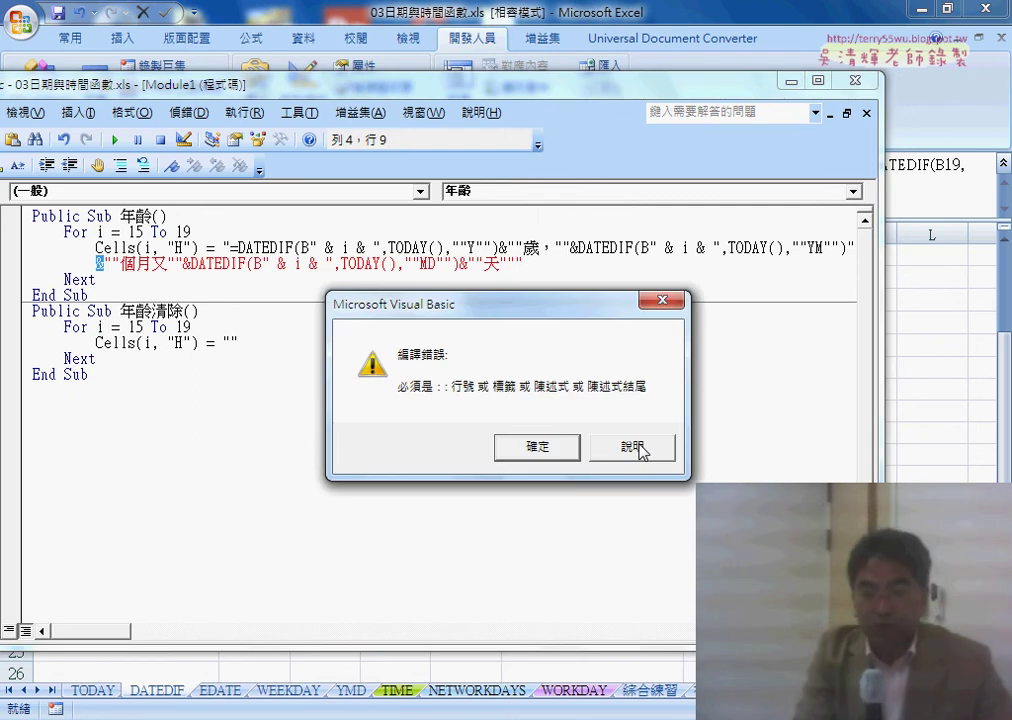
left_click(537, 446)
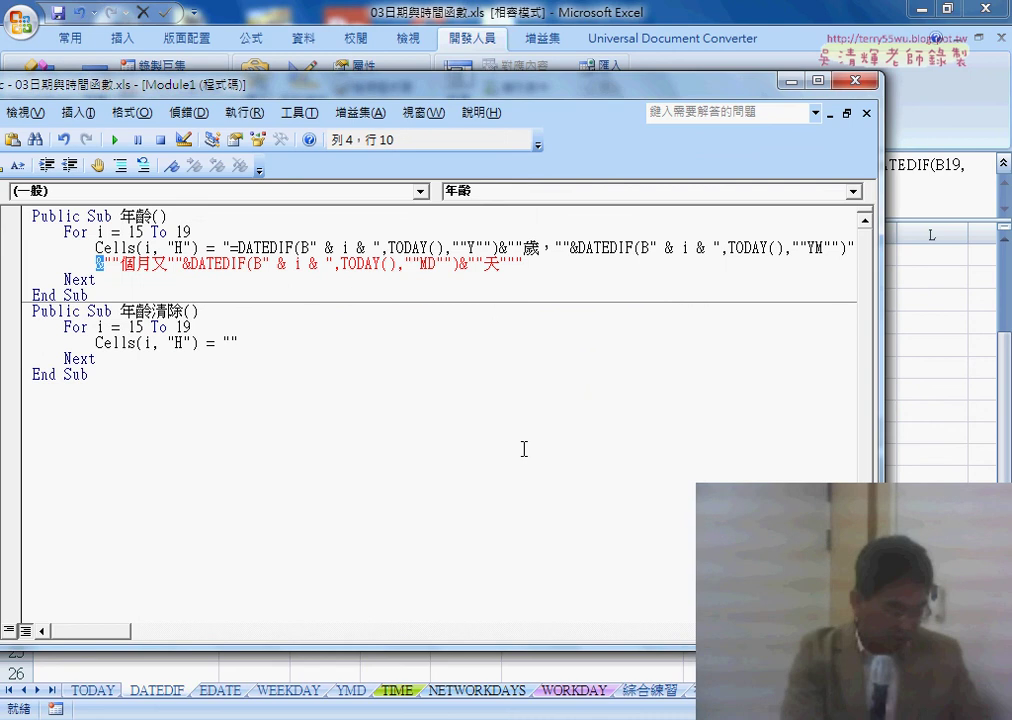
Rejoin the statement and insert '& _' after the second DATEDIF(B" & i, continuing on the next line.
key("BackSpace")
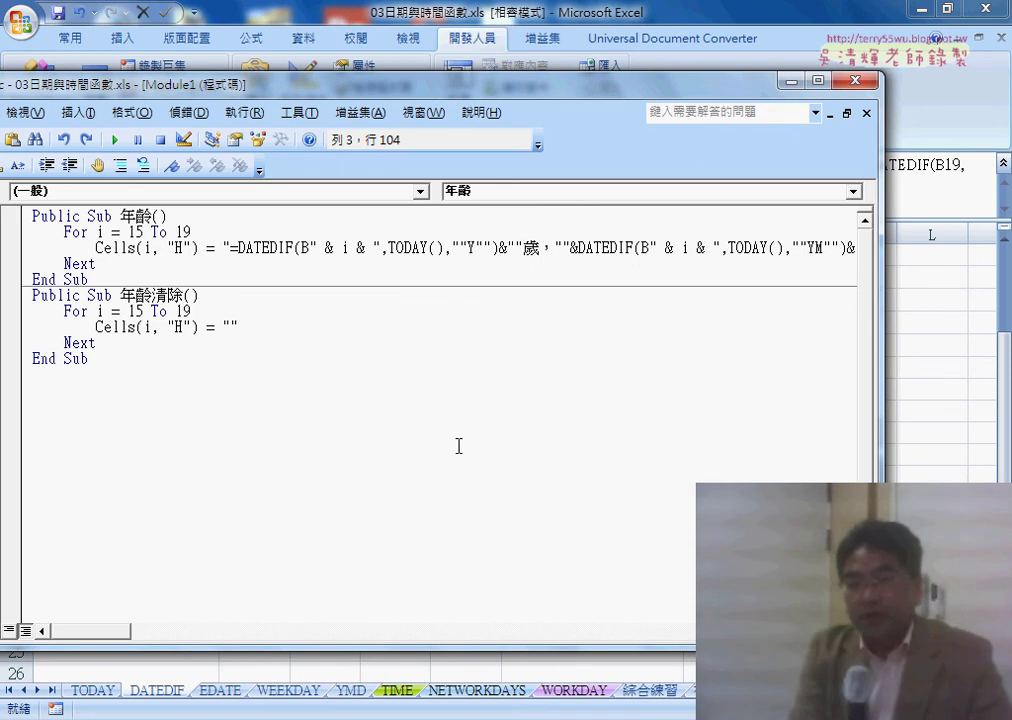
left_click(709, 247)
key("shift+Left")
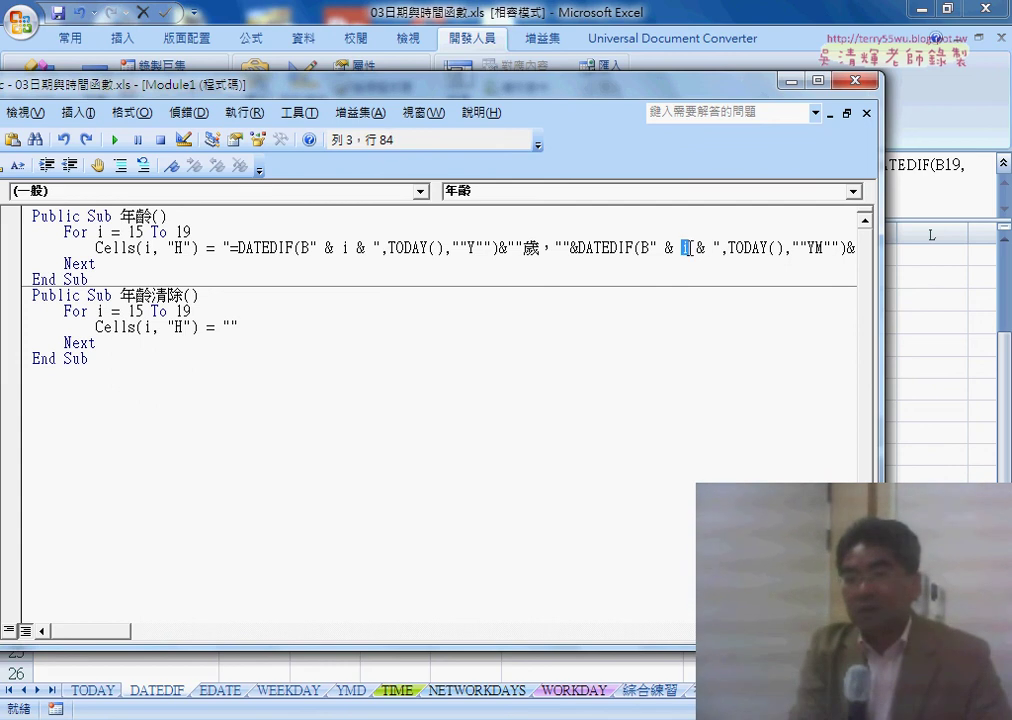
type("i")
double_click(668, 247)
double_click(700, 247)
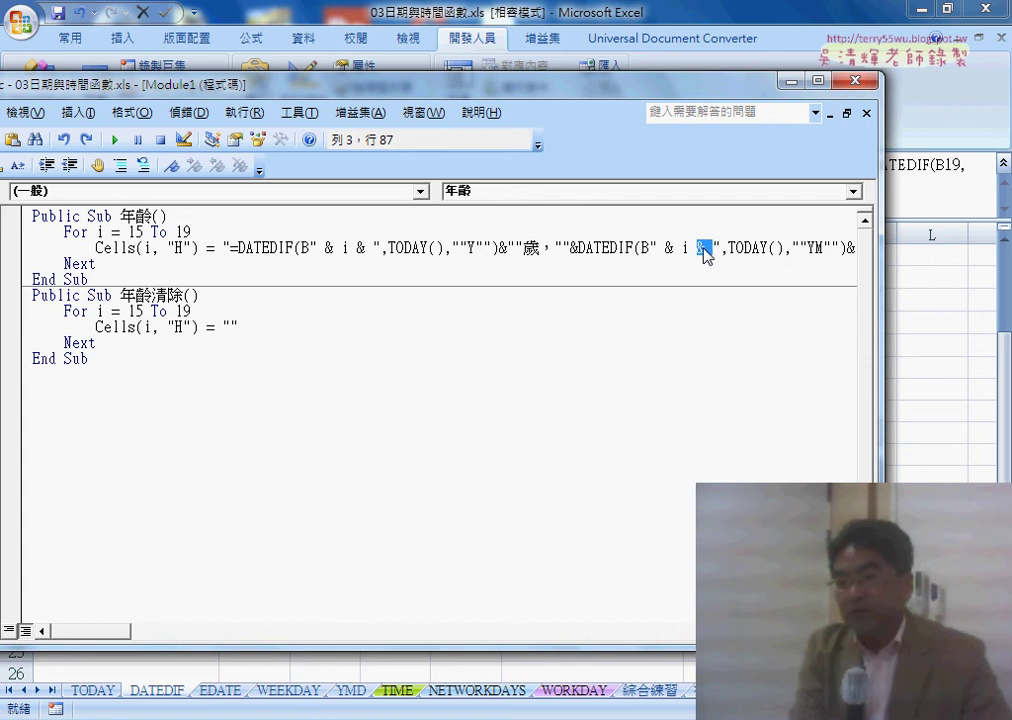
type("& ")
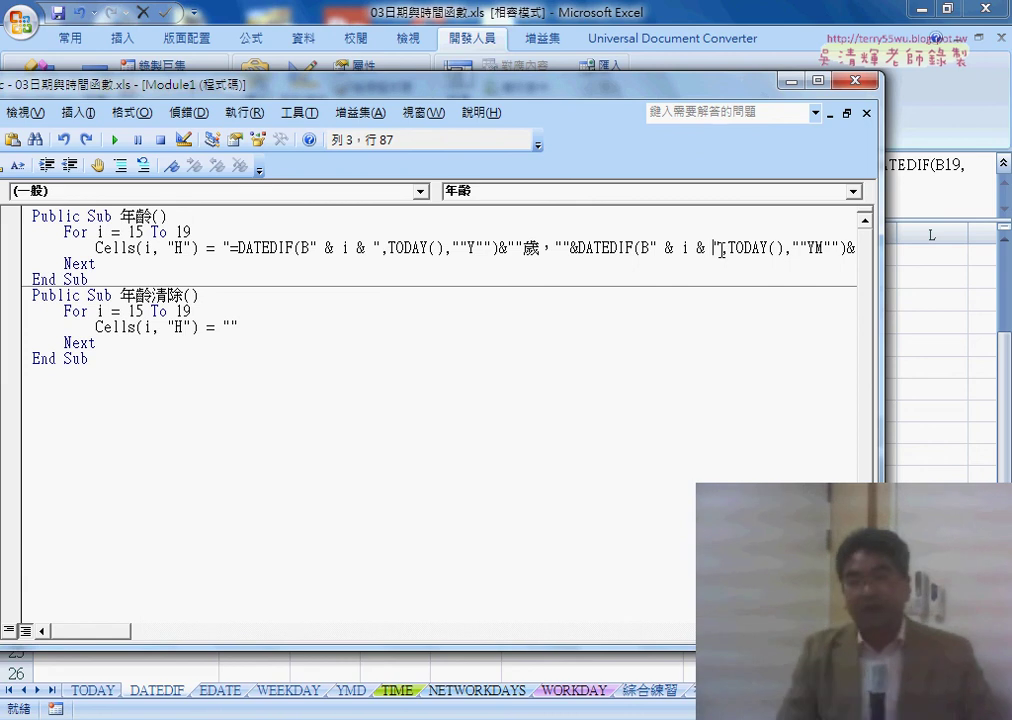
type("_")
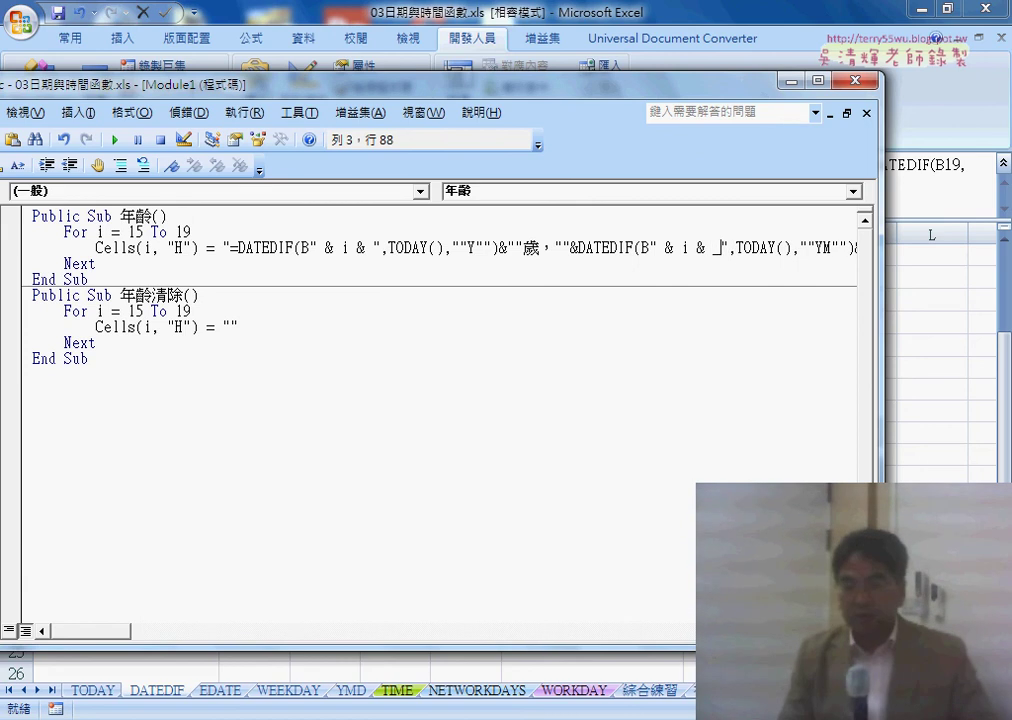
key("Return")
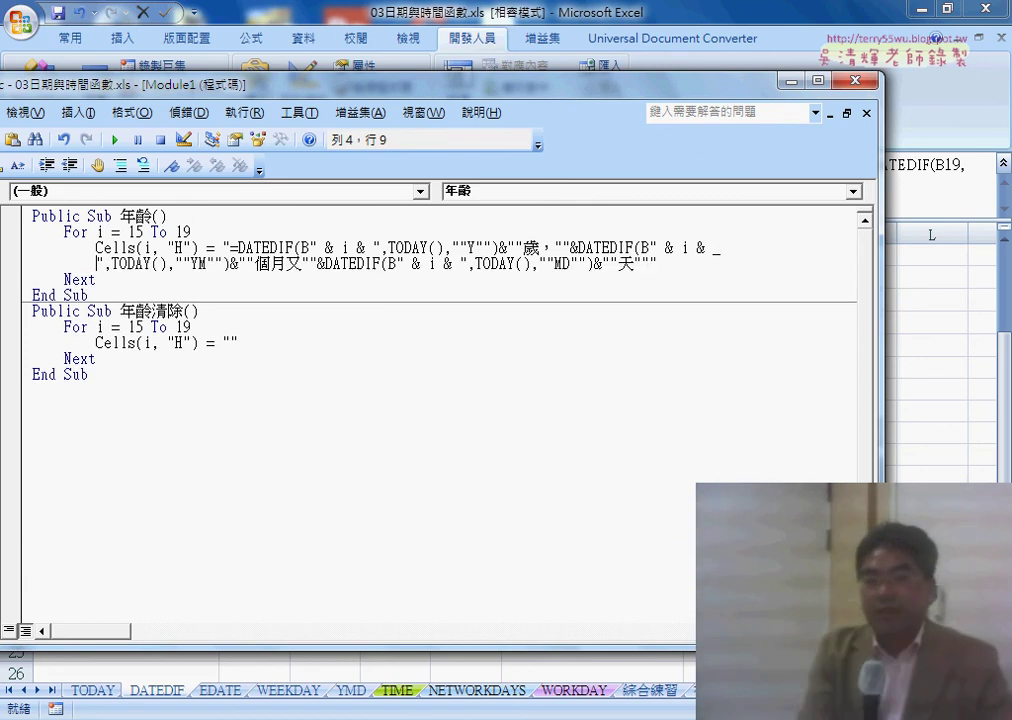
left_click(621, 477)
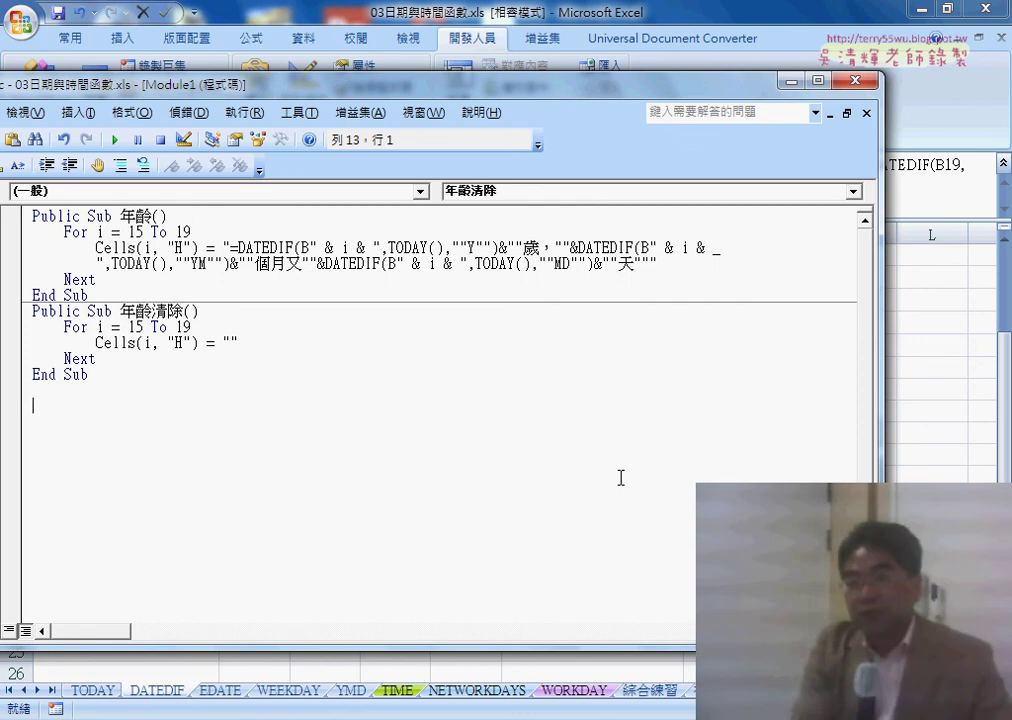
Review the & operators around the '& _' continuation, then return to the DATEDIF worksheet with ages in H15:H19.
left_click_drag(697, 247, 713, 247)
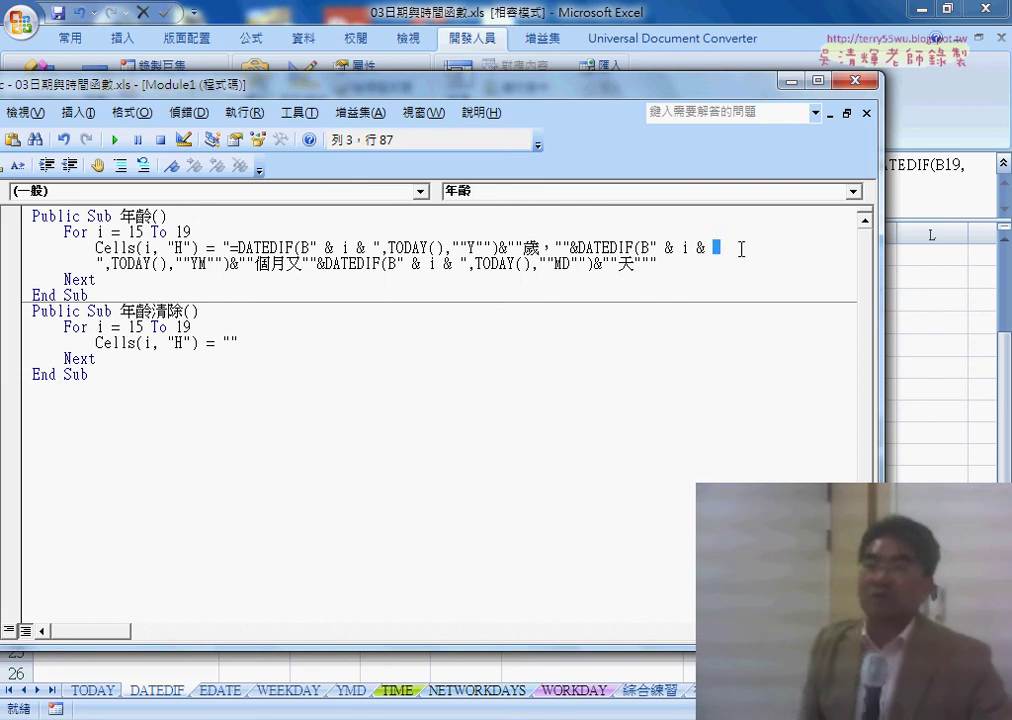
left_click(741, 249)
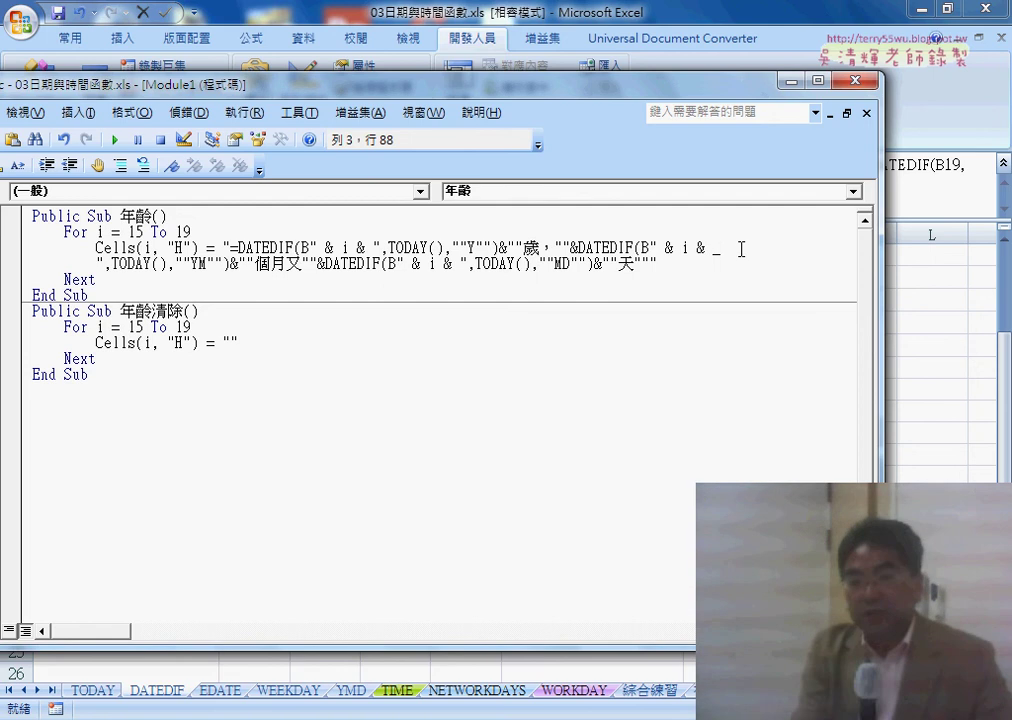
double_click(701, 248)
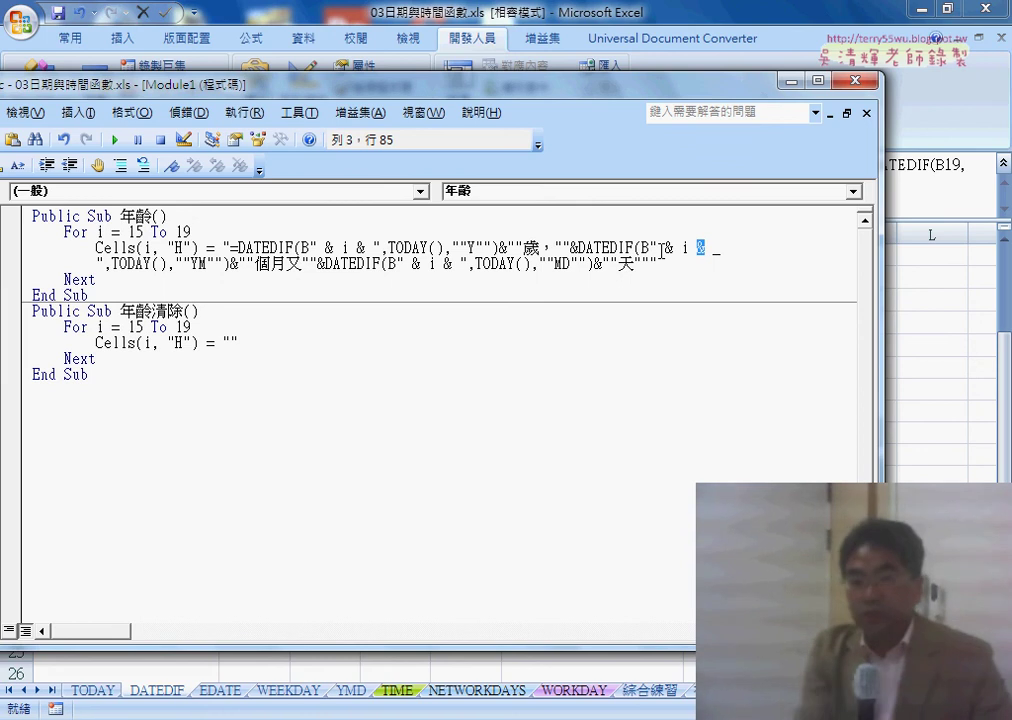
double_click(502, 248)
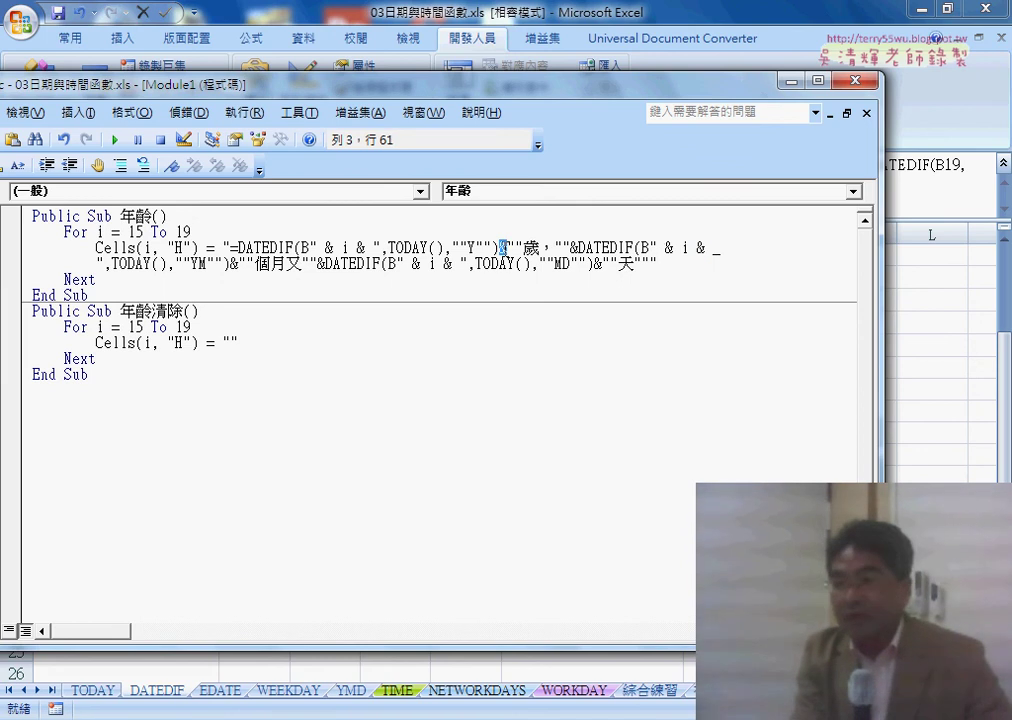
left_click(502, 247)
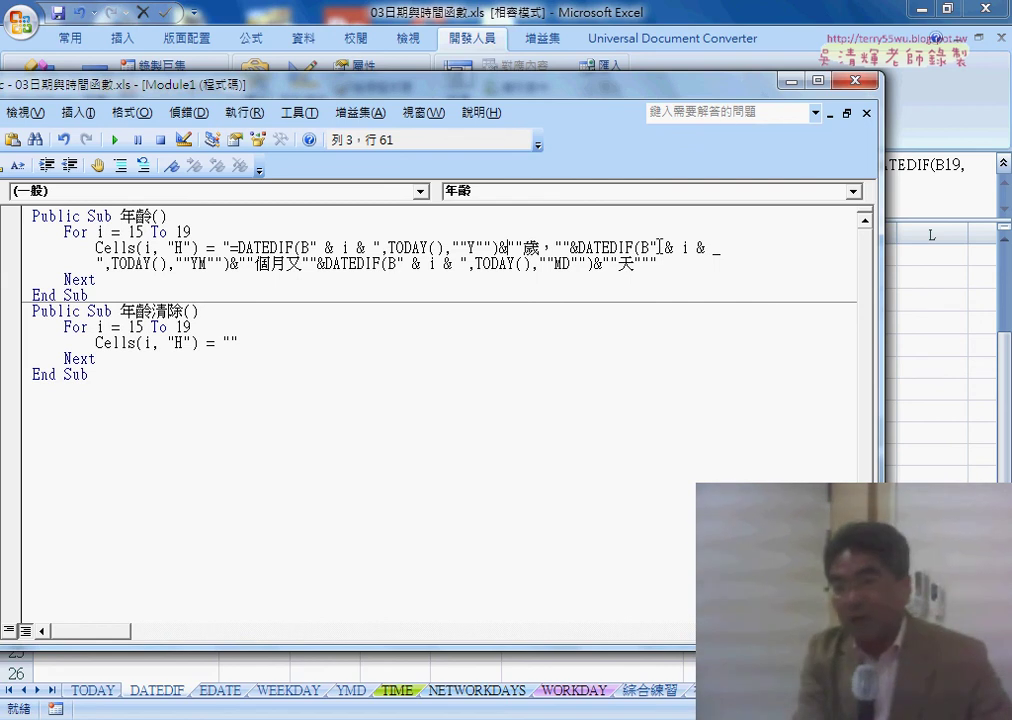
left_click_drag(659, 247, 708, 248)
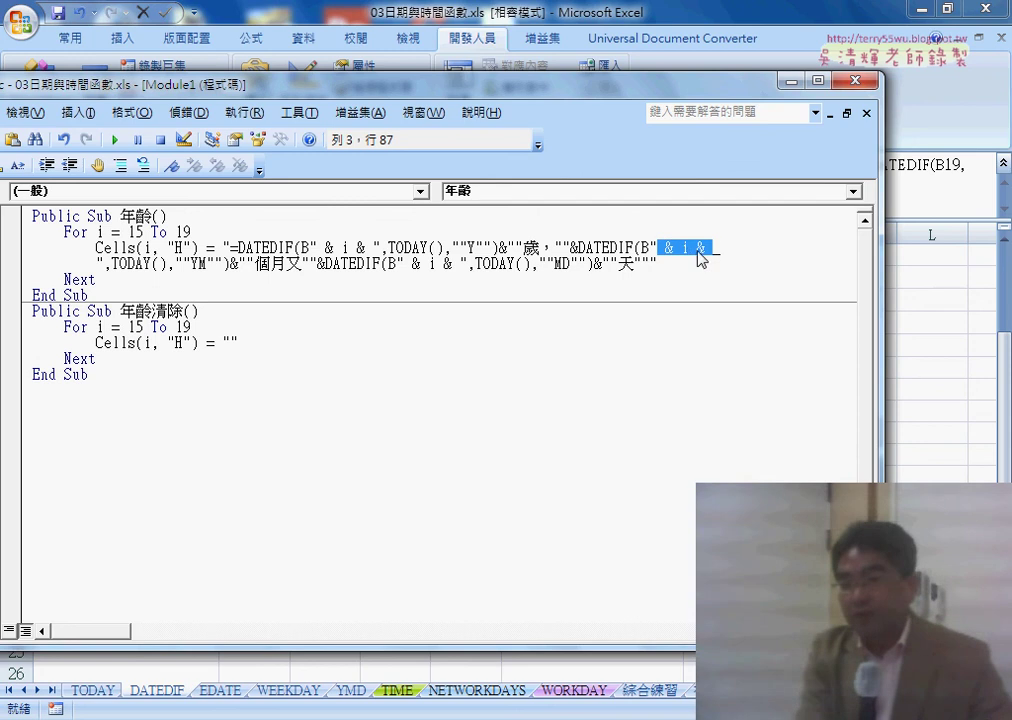
double_click(704, 247)
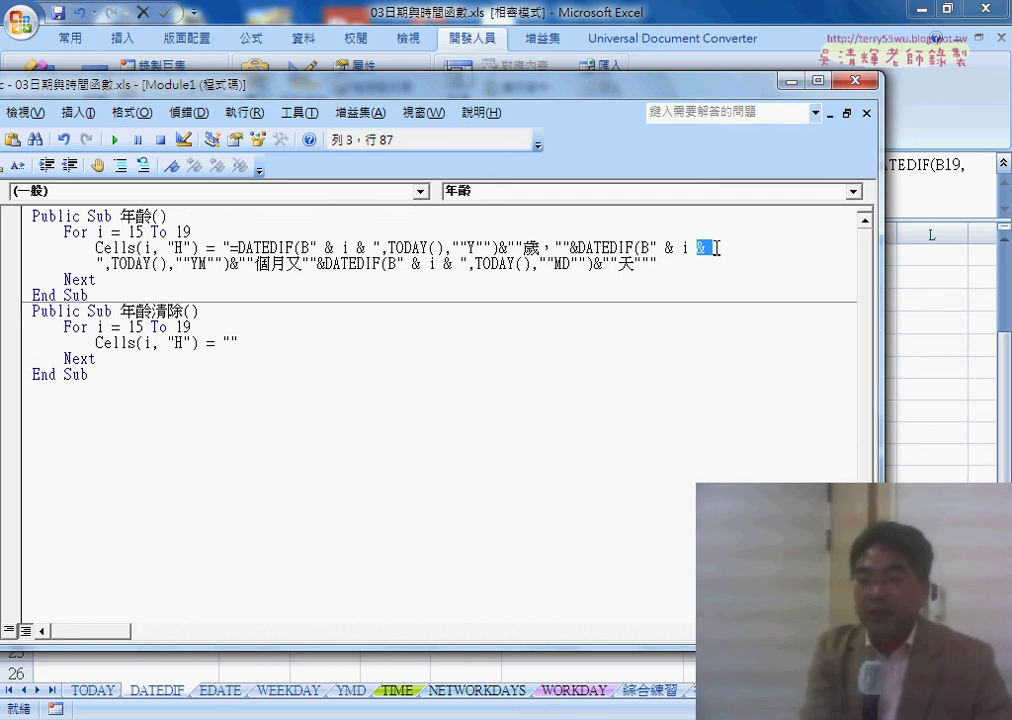
type("_")
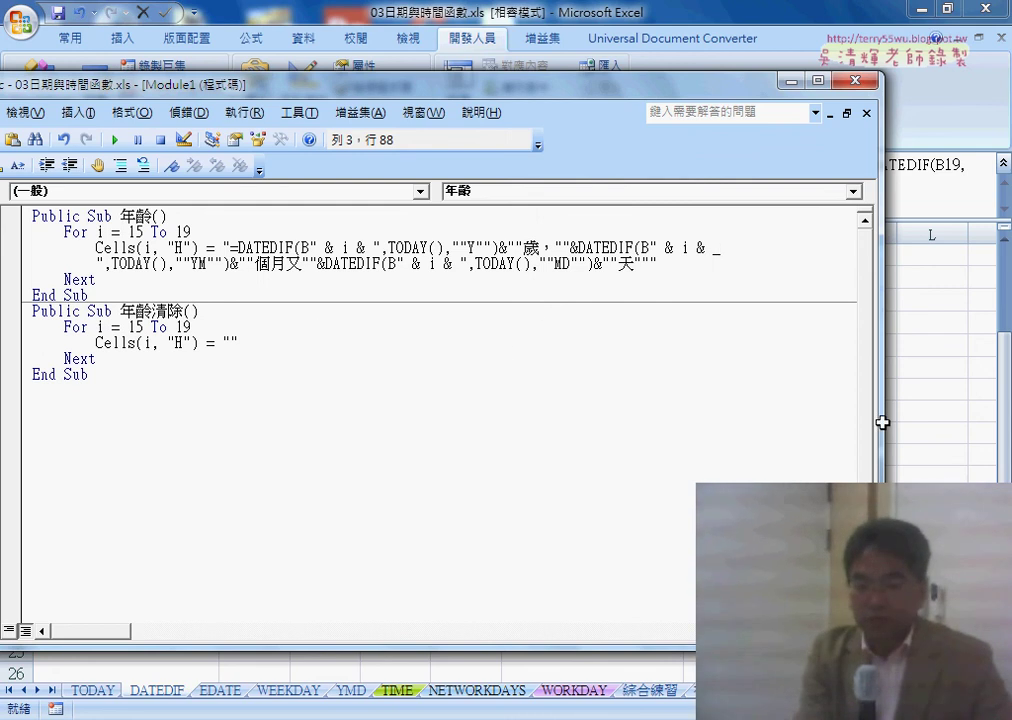
left_click(963, 434)
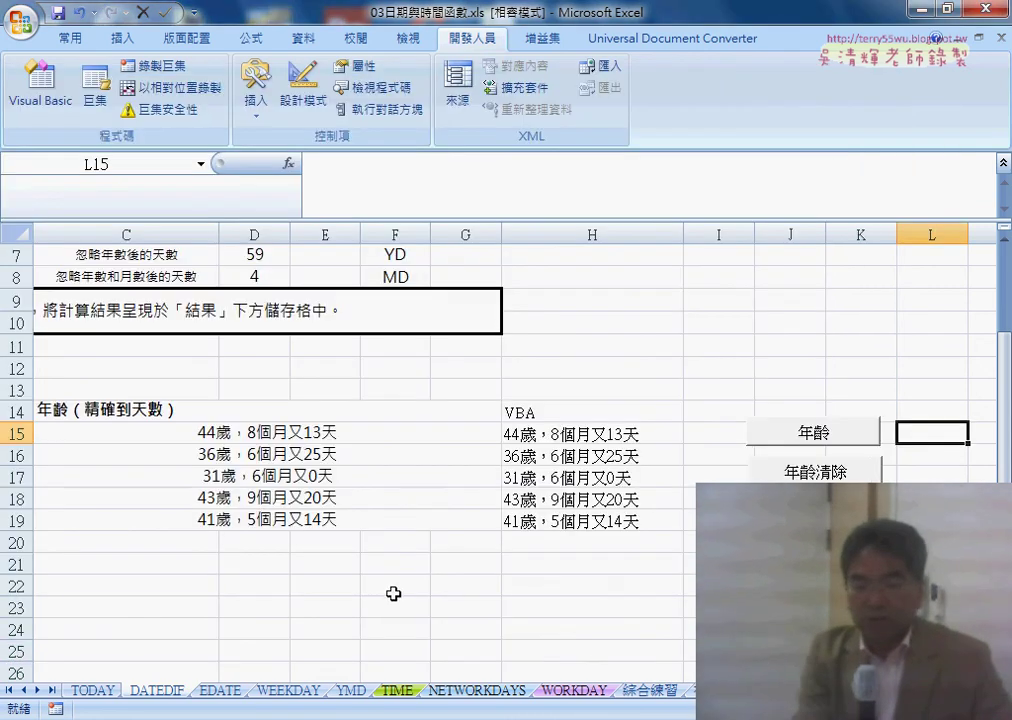